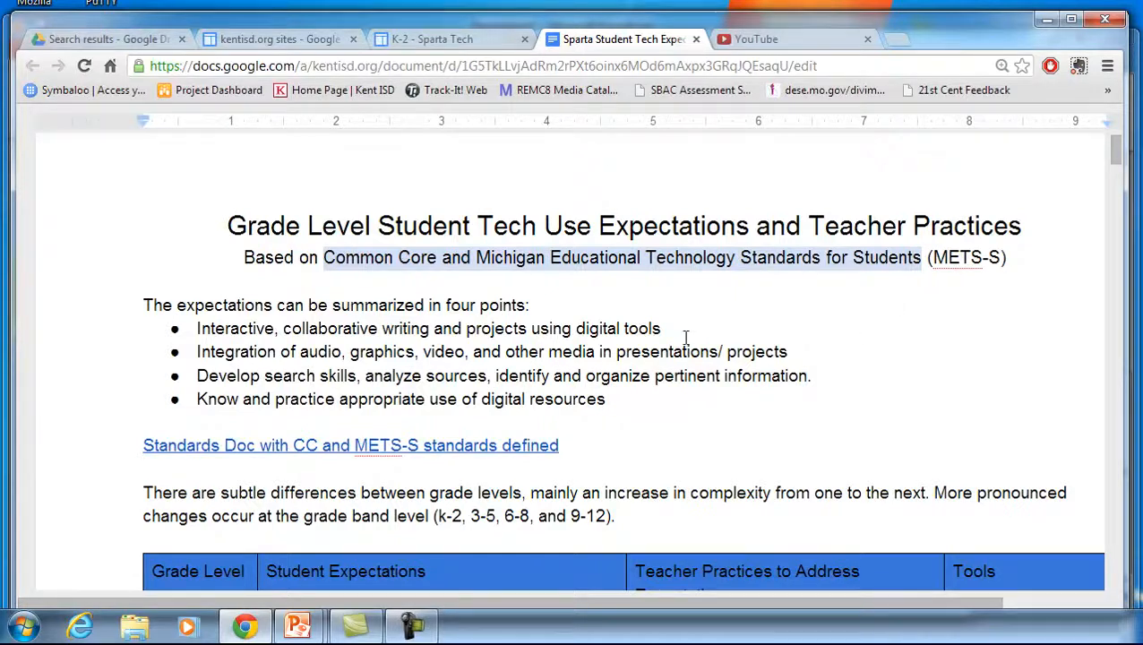
# Review the grade-level student tech expectations table, highlighting the digital-tools expectations for kindergarten through 2nd grade
pyautogui.moveTo(668, 327); pyautogui.dragTo(199, 329)
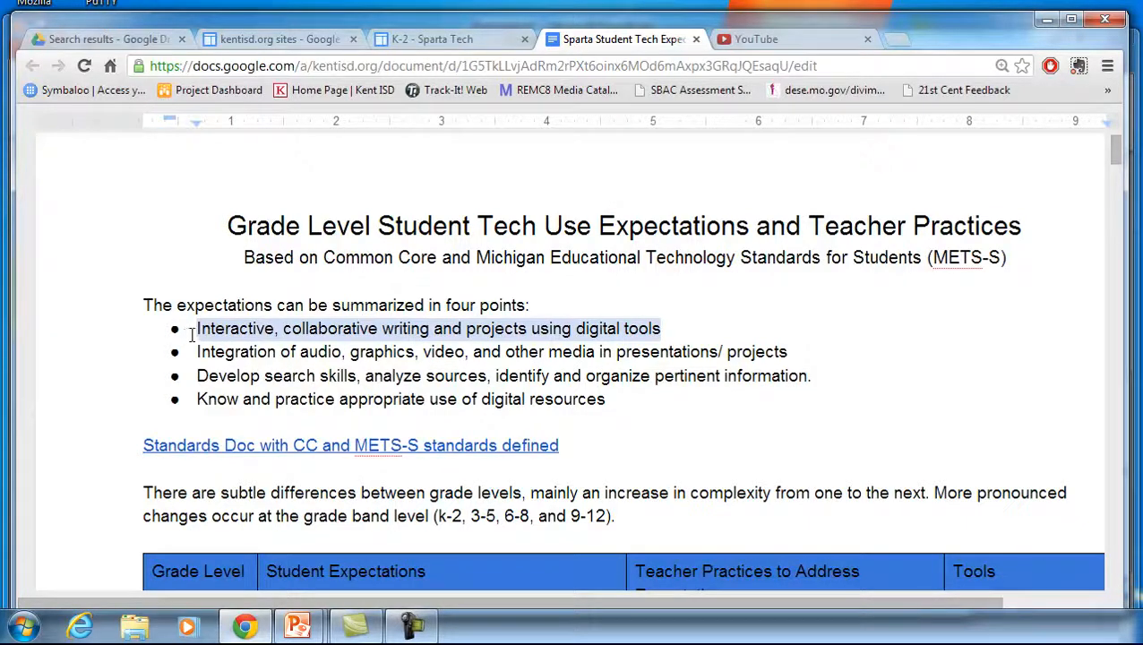
pyautogui.scroll(-3, 412, 351)
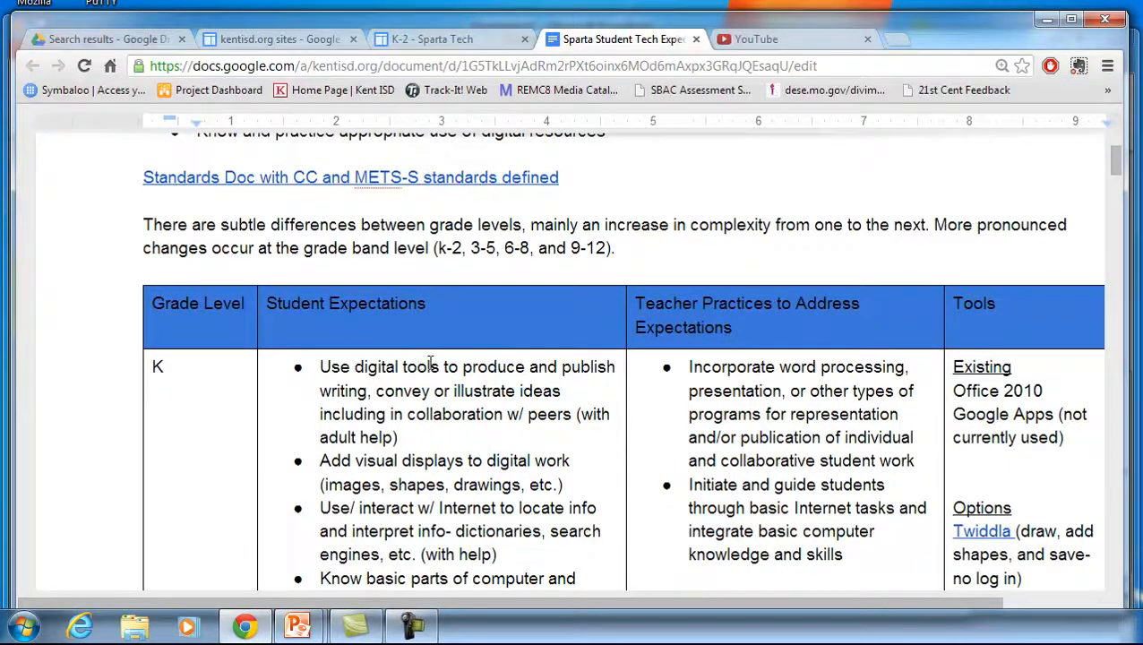
pyautogui.scroll(-1, 463, 374)
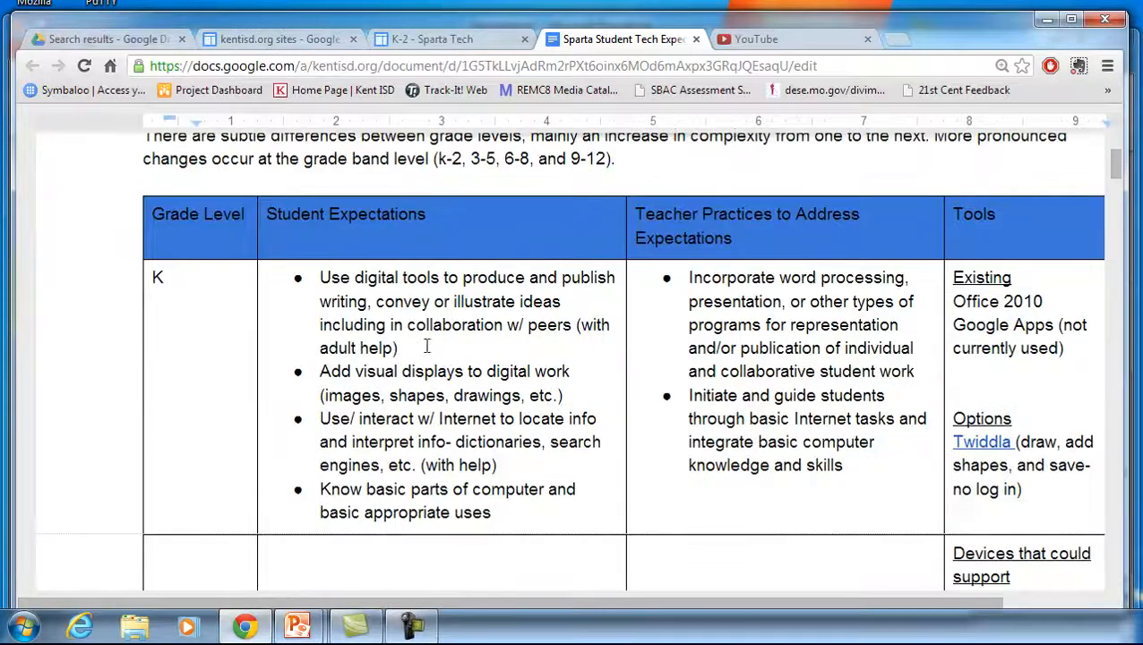
pyautogui.moveTo(403, 348); pyautogui.dragTo(323, 277)
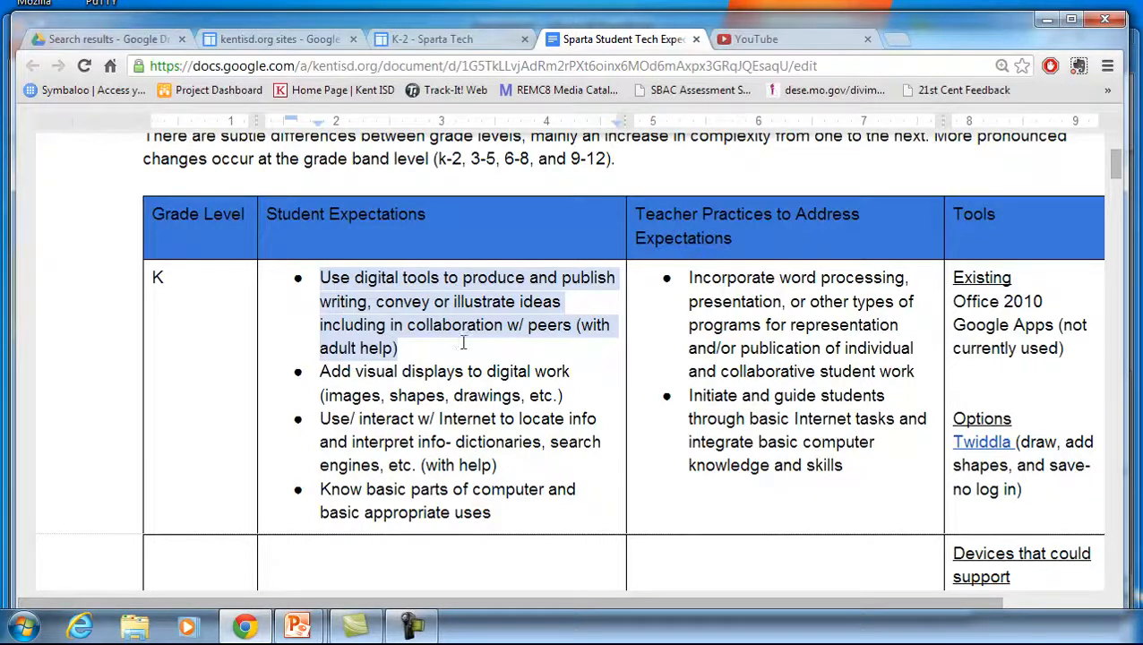
pyautogui.click(368, 348)
pyautogui.moveTo(391, 348); pyautogui.dragTo(585, 330)
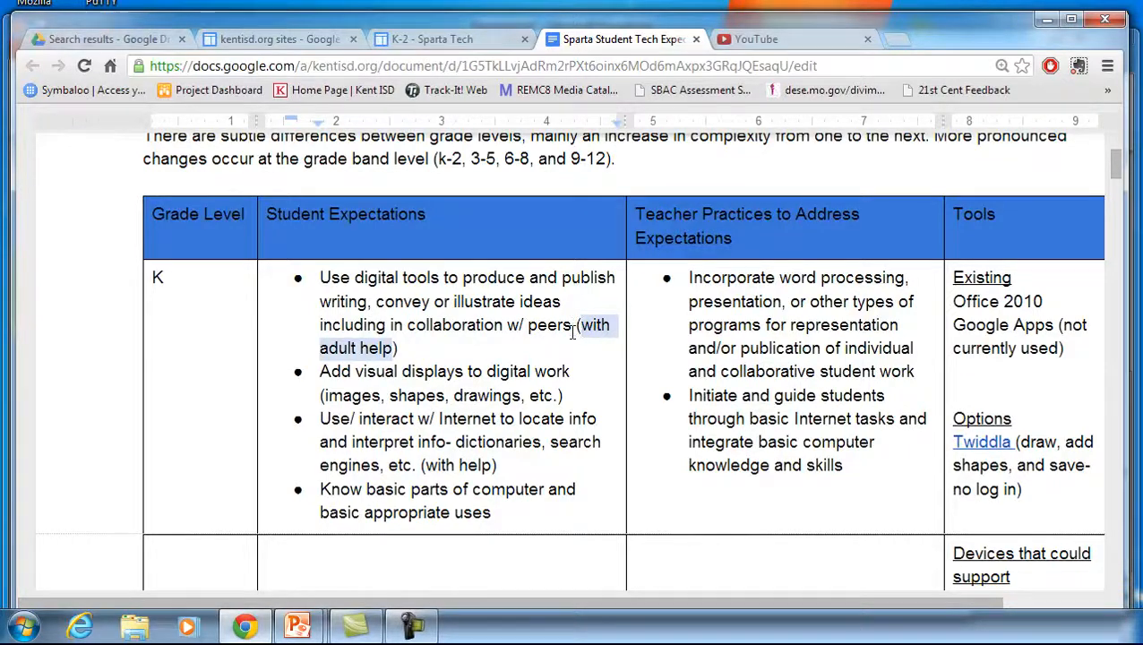
pyautogui.scroll(-1, 564, 355)
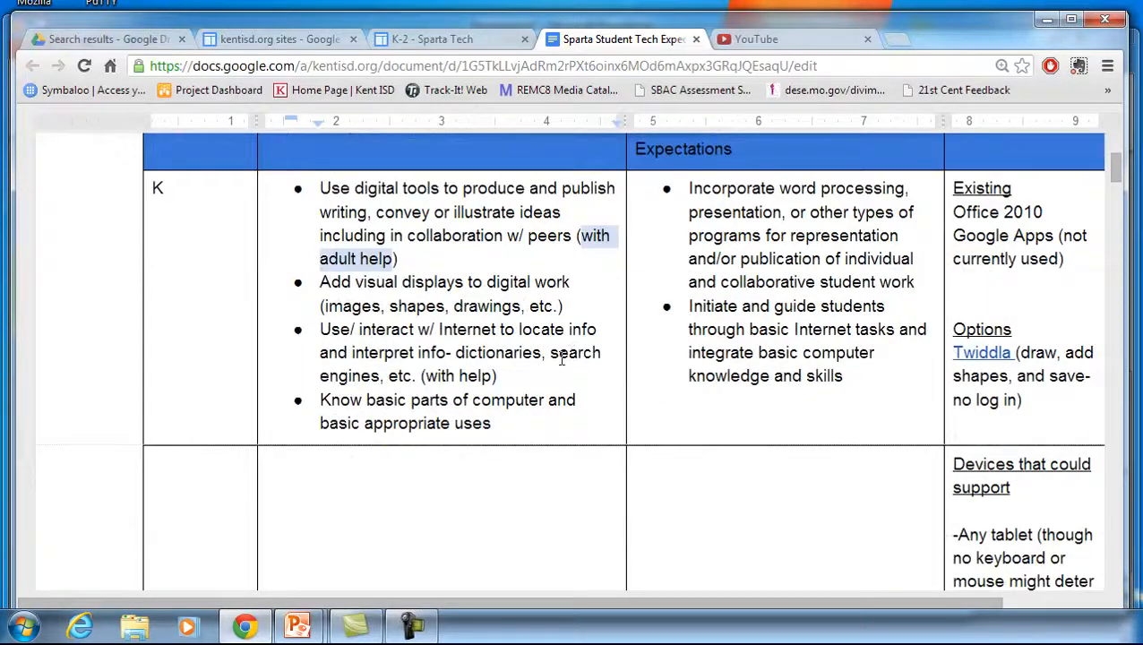
pyautogui.scroll(-5, 570, 362)
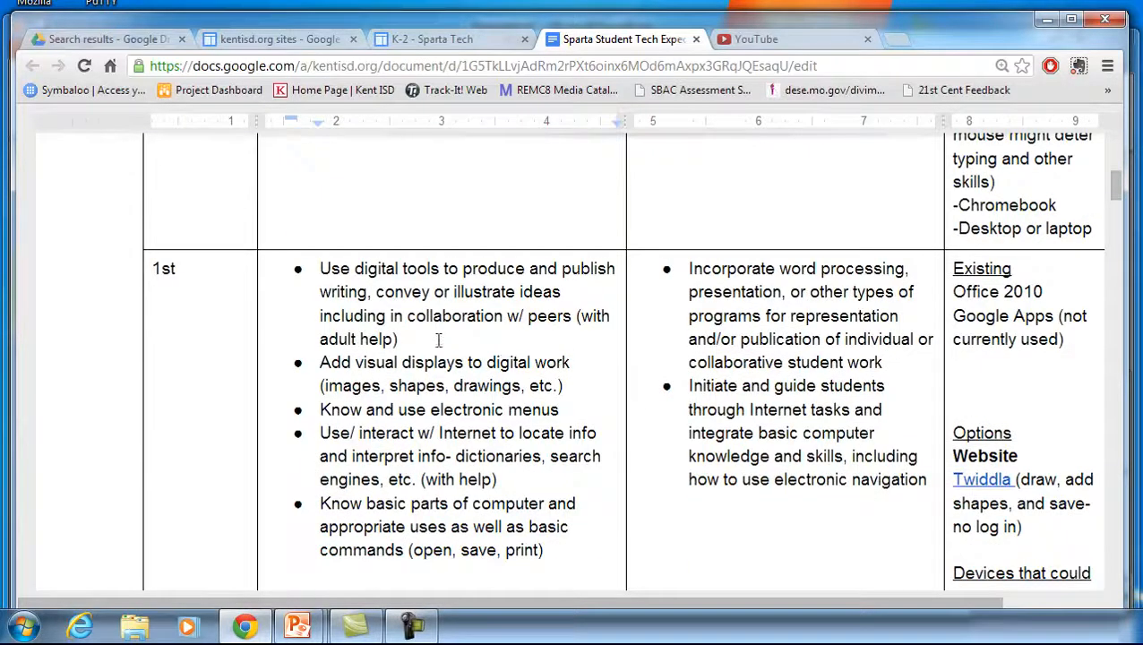
pyautogui.moveTo(399, 339); pyautogui.dragTo(321, 278)
pyautogui.scroll(-6, 434, 336)
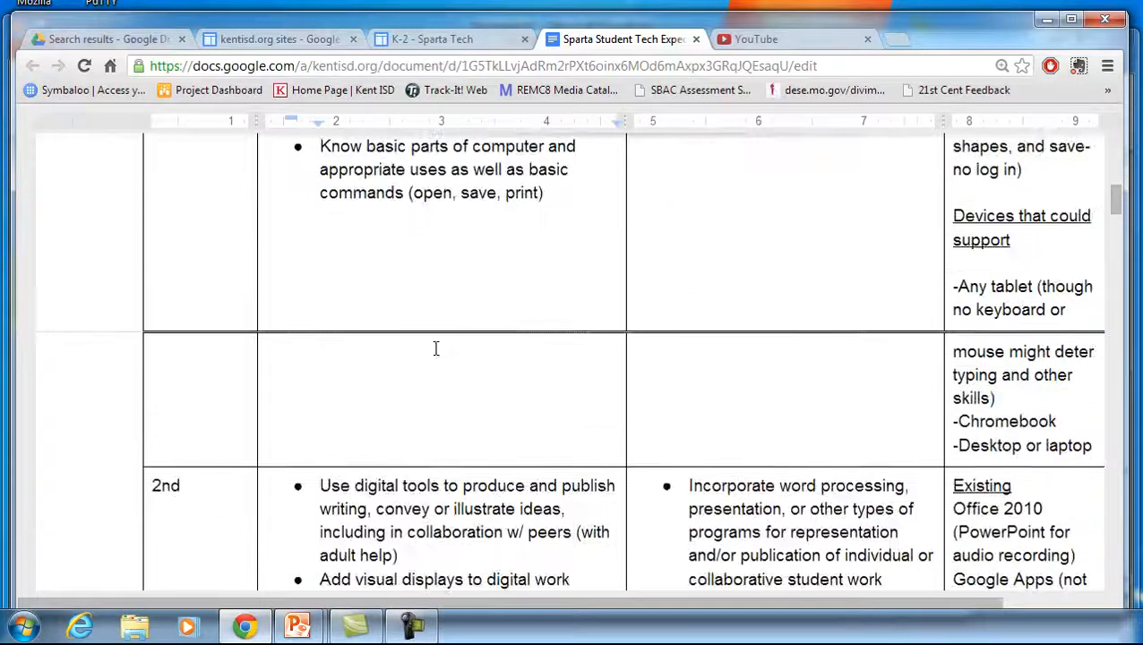
pyautogui.moveTo(400, 378); pyautogui.dragTo(321, 308)
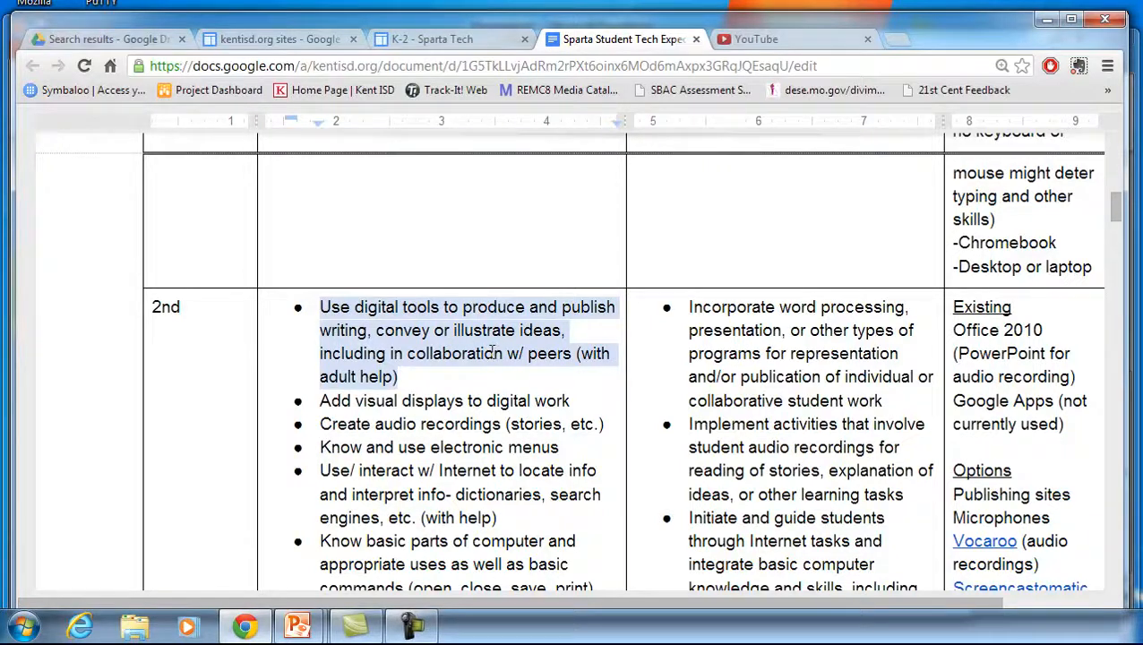
pyautogui.click(349, 331)
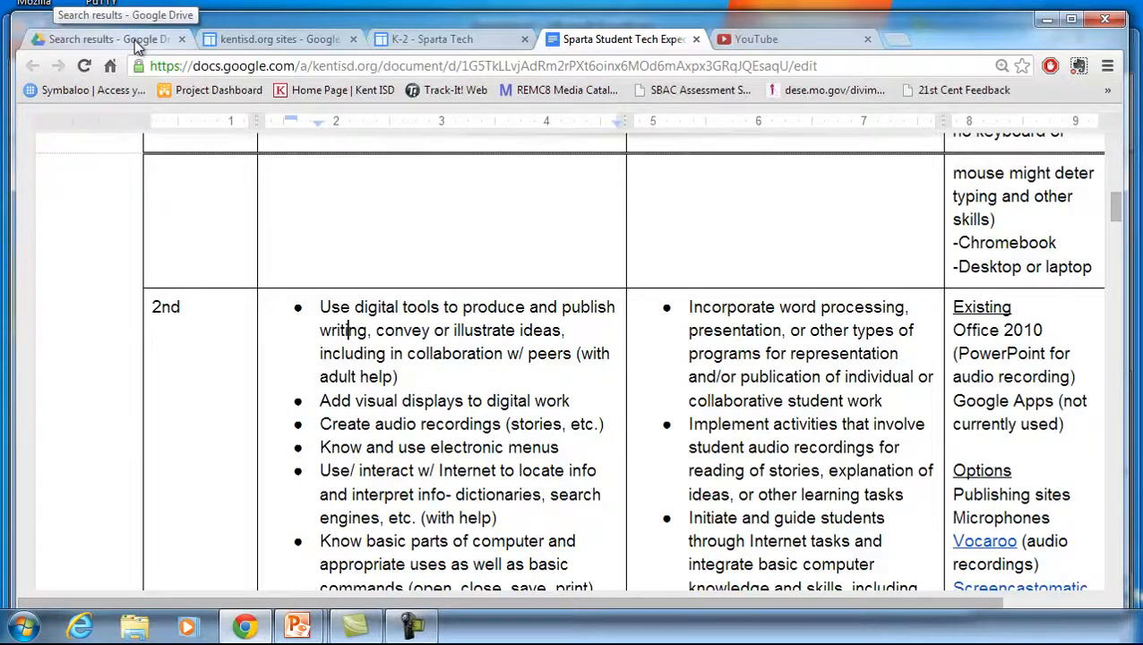
# Create a new presentation from Drive using the Simple Light theme
pyautogui.click(135, 42)
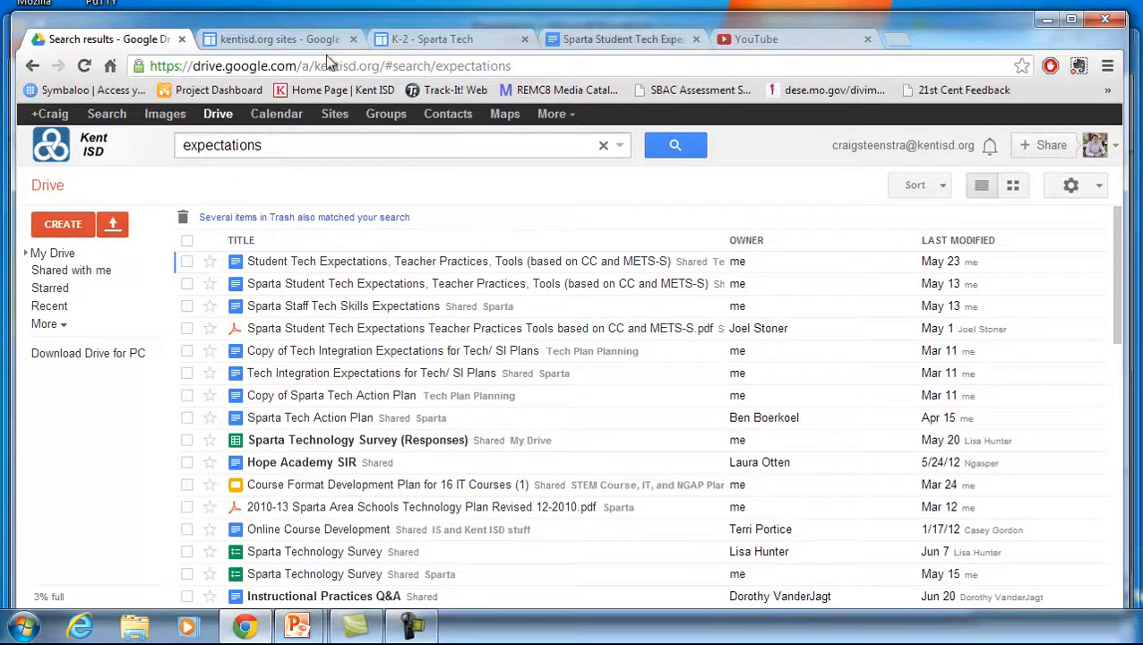
pyautogui.click(63, 224)
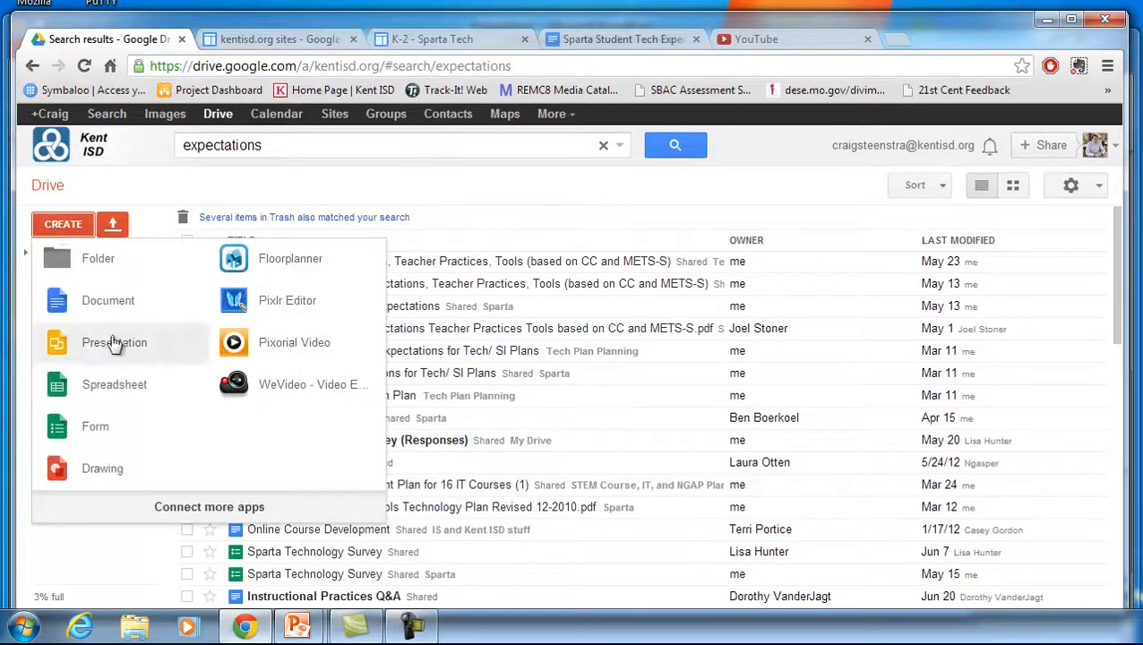
pyautogui.click(114, 343)
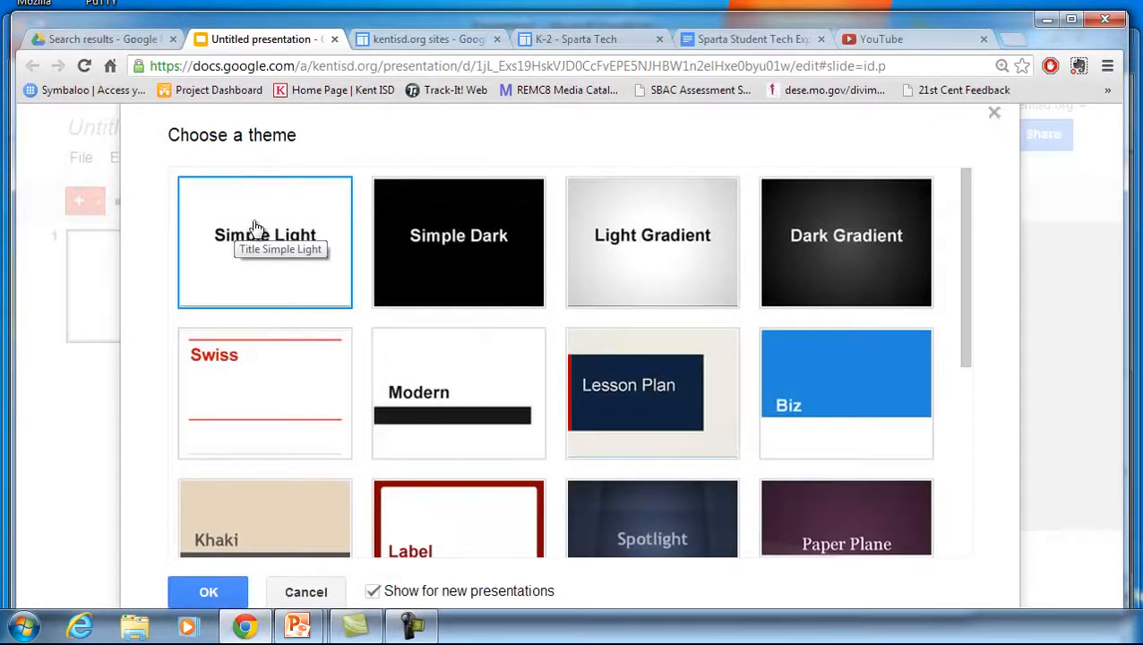
pyautogui.click(207, 592)
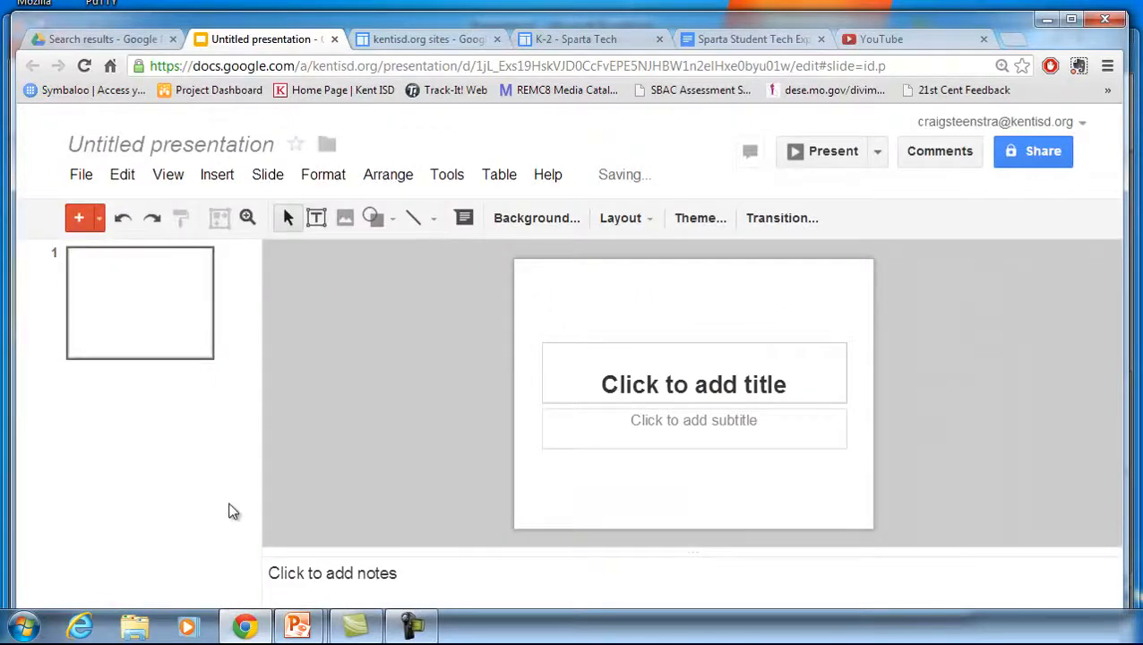
# Rename the presentation as Digital Presentation
pyautogui.click(175, 148)
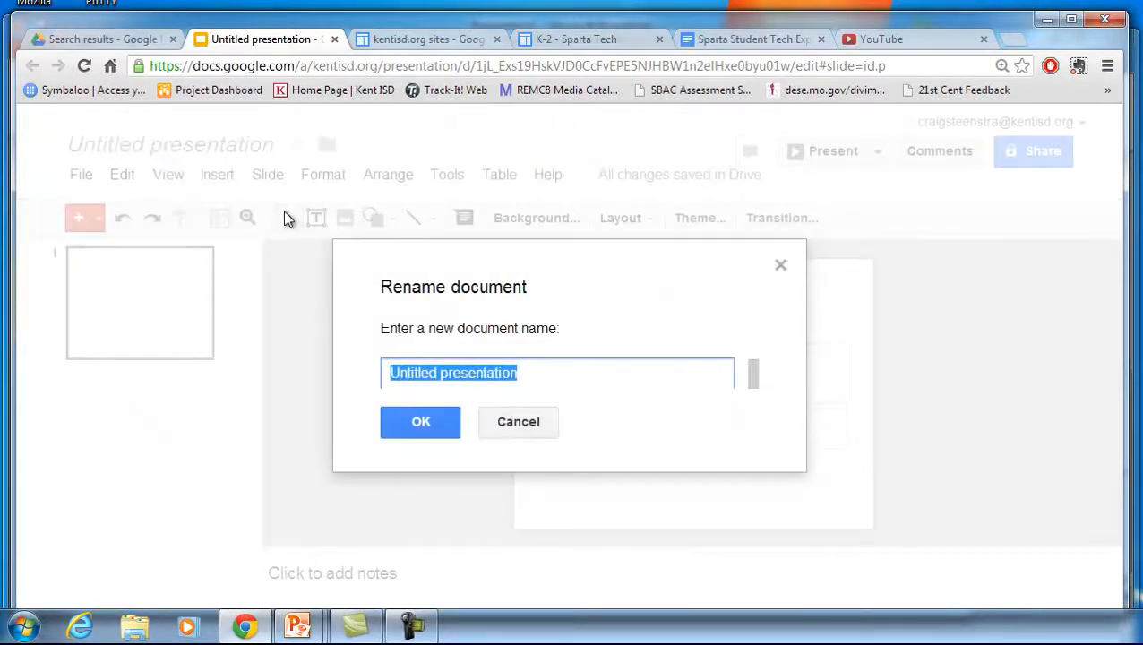
pyautogui.write('Digit')
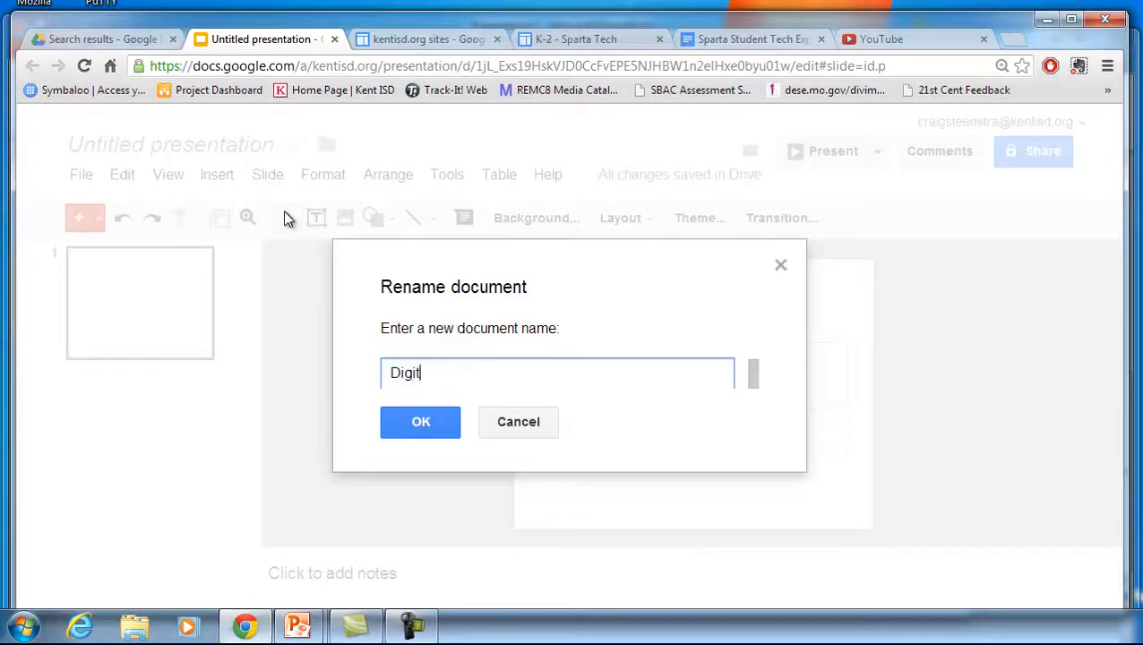
pyautogui.write('al Presentation')
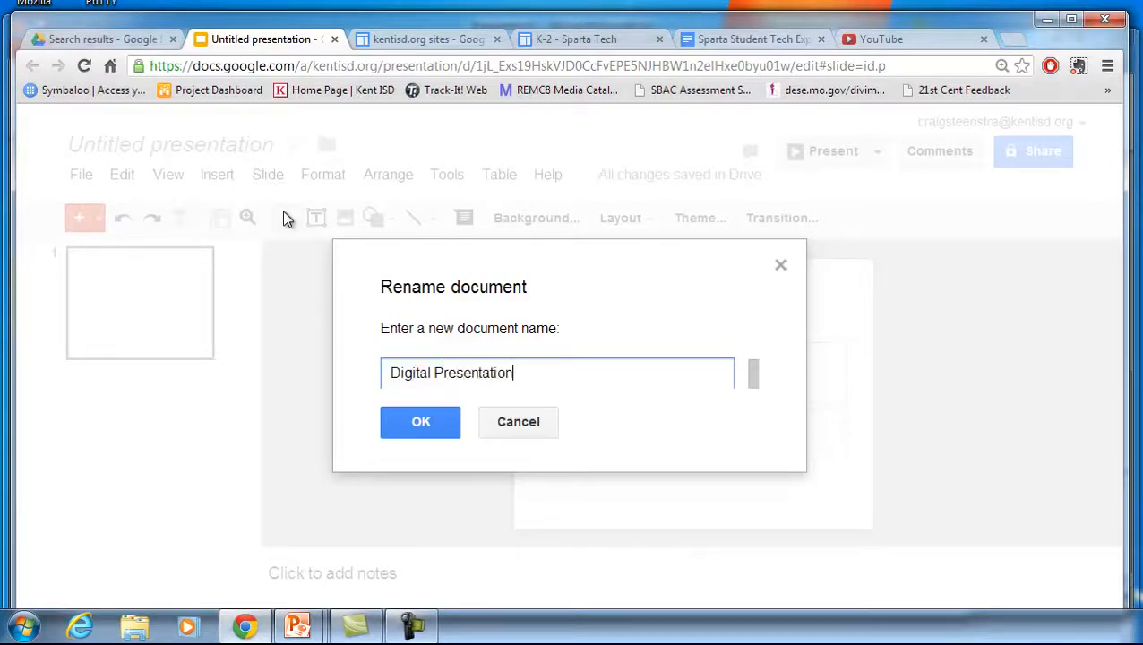
pyautogui.click(421, 428)
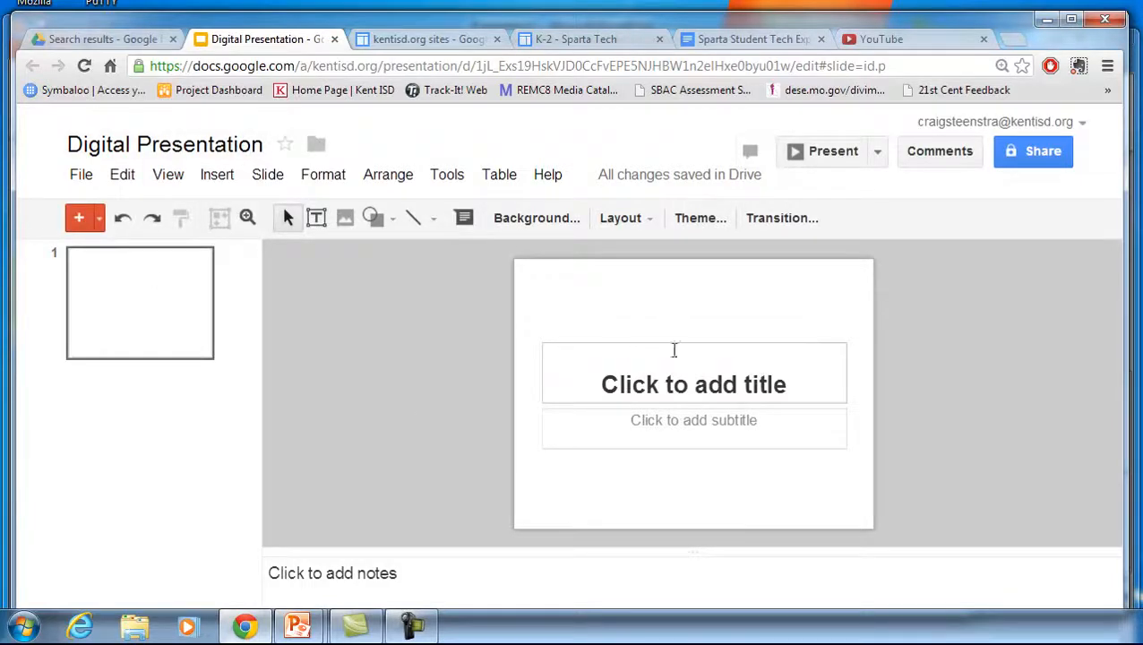
# Share the presentation so anyone with the link can edit it, and save the sharing settings
pyautogui.click(1018, 151)
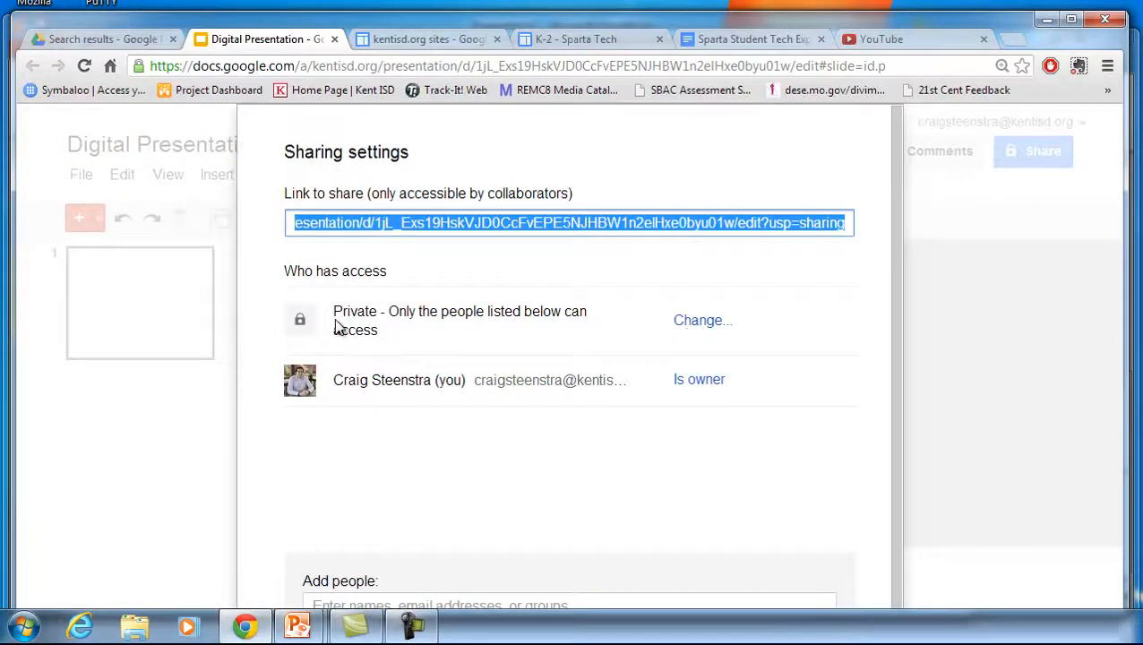
pyautogui.click(698, 321)
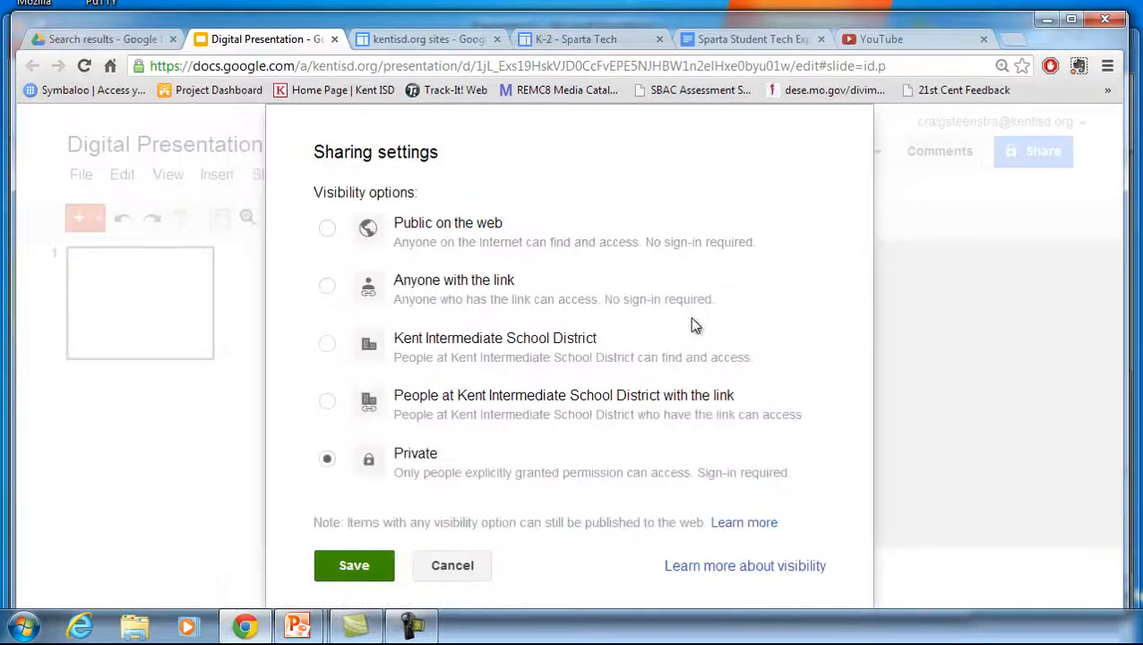
pyautogui.click(327, 285)
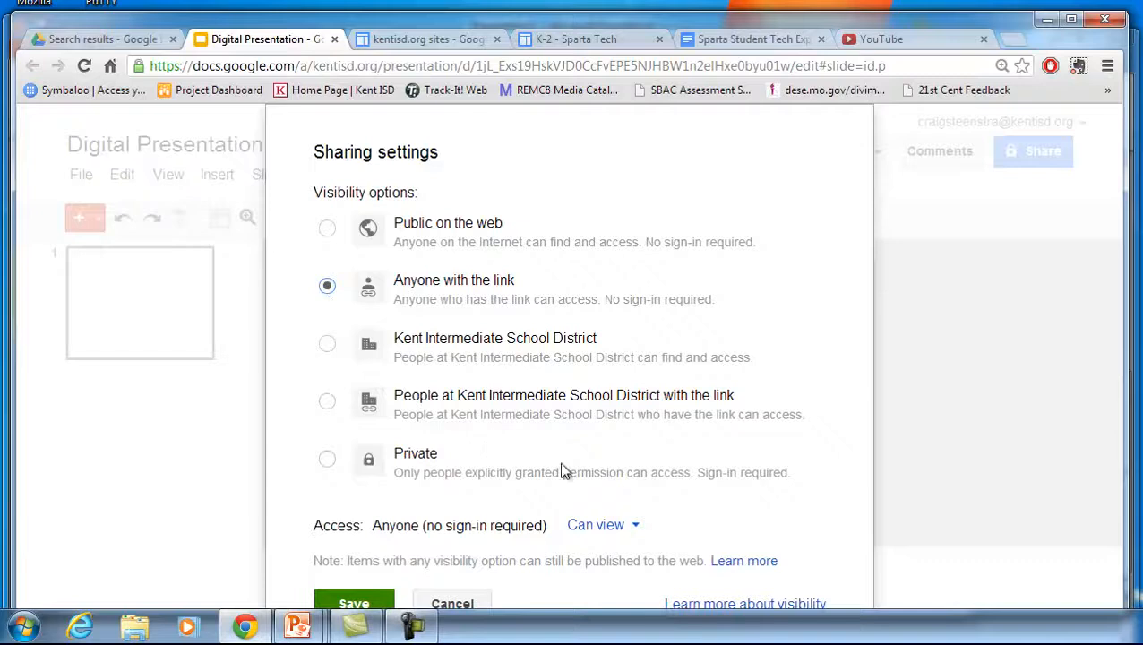
pyautogui.click(618, 527)
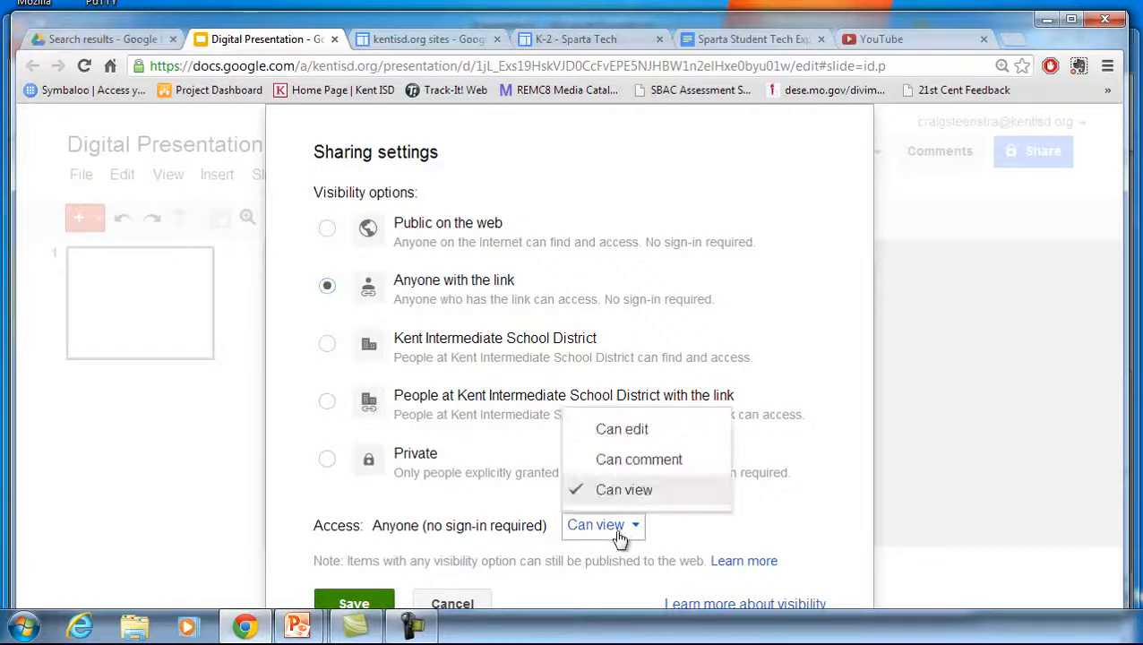
pyautogui.click(639, 431)
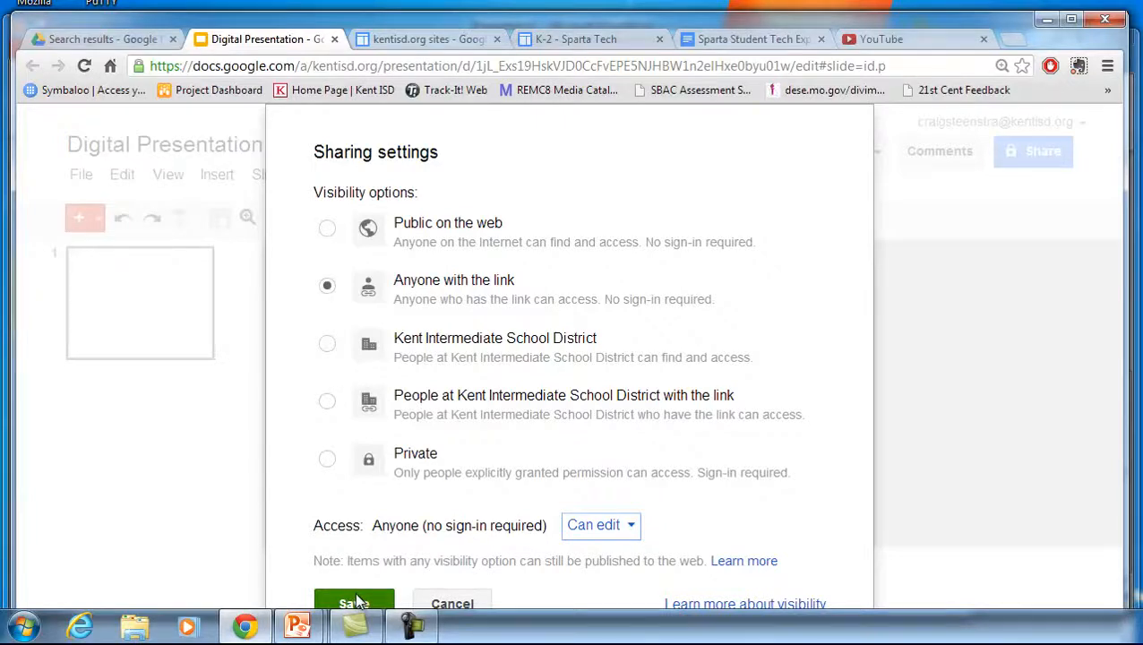
pyautogui.scroll(-1, 361, 602)
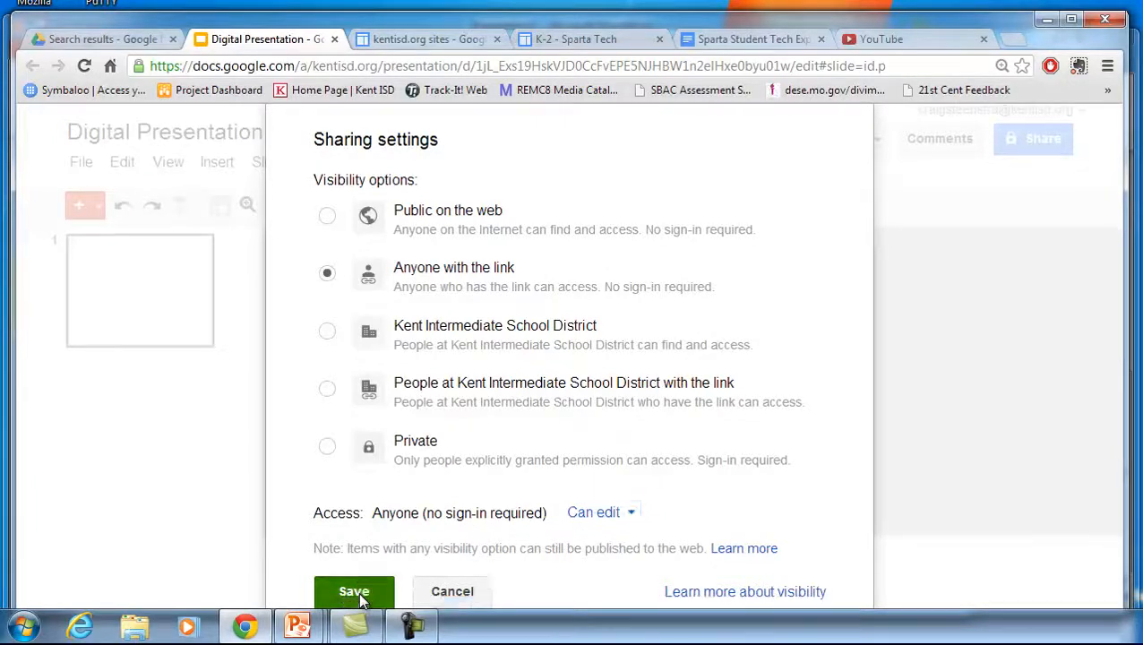
pyautogui.click(361, 595)
pyautogui.scroll(-1, 614, 475)
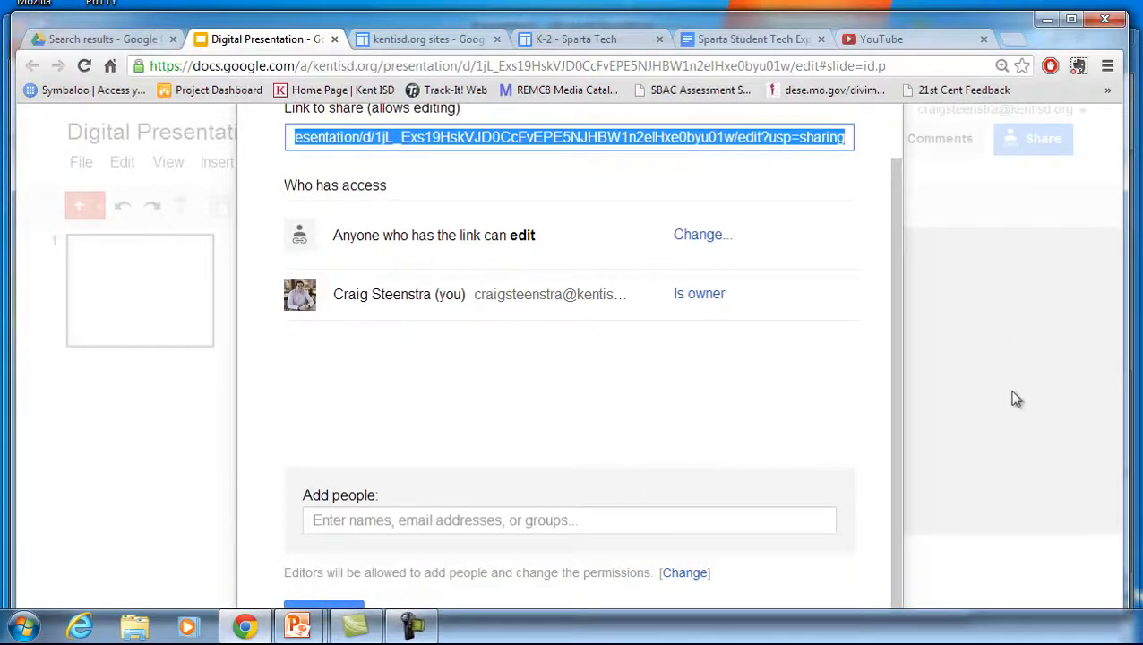
pyautogui.click(313, 607)
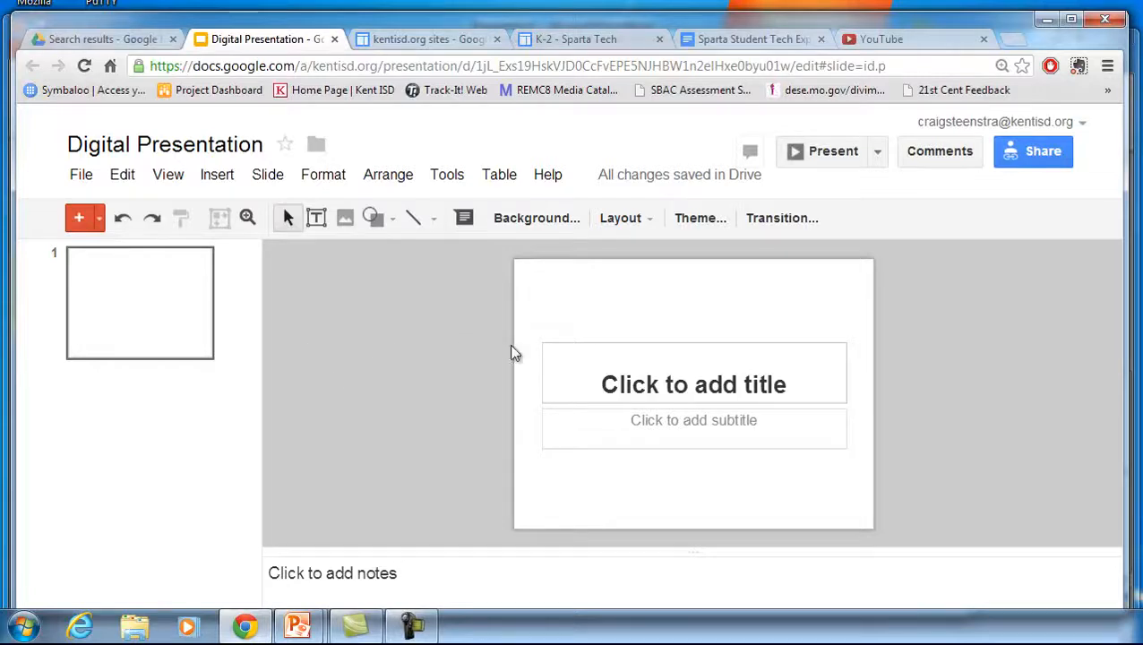
# Enter Title as the first slide's title and Add some stuff as its subtitle
pyautogui.click(710, 379)
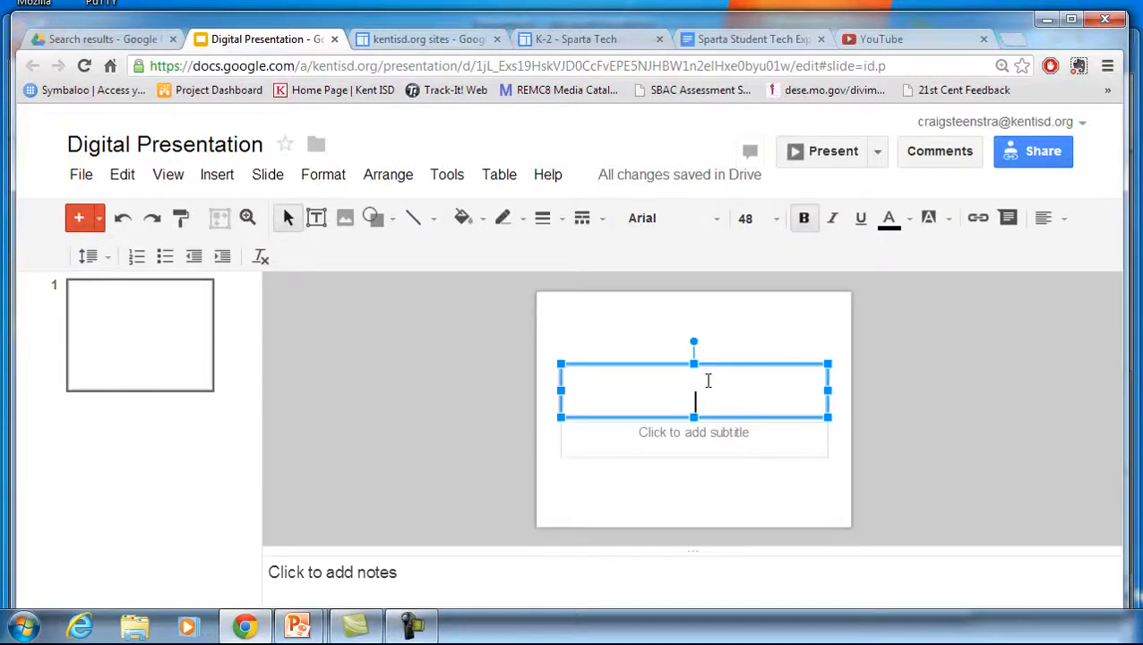
pyautogui.write('Title')
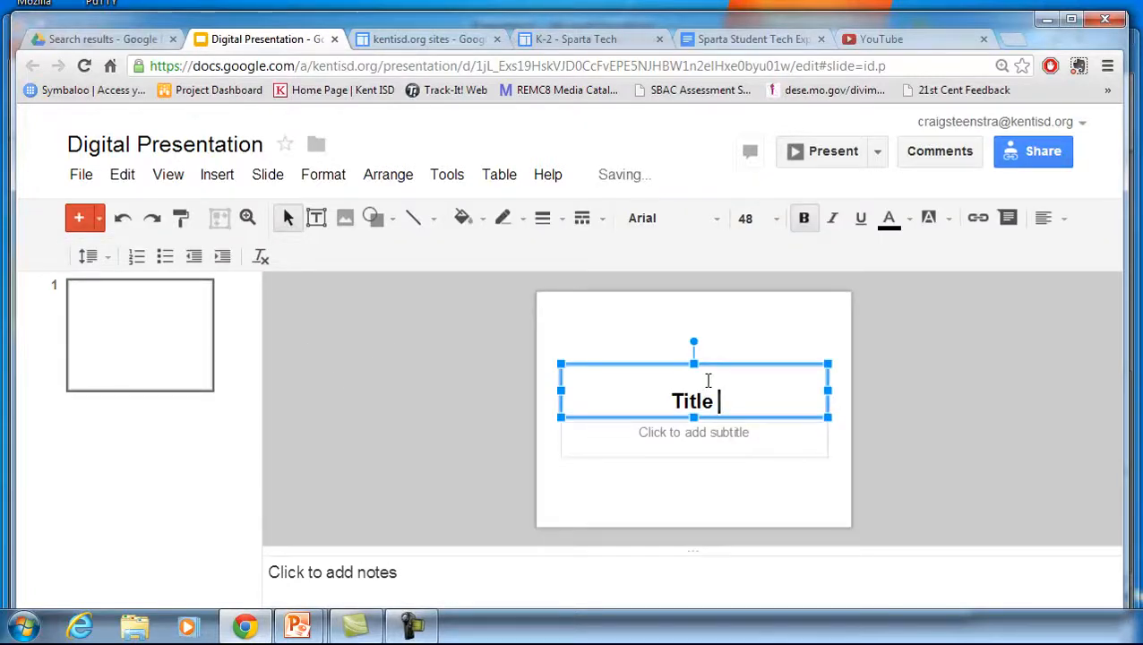
pyautogui.click(704, 441)
pyautogui.write('Add some stuff')
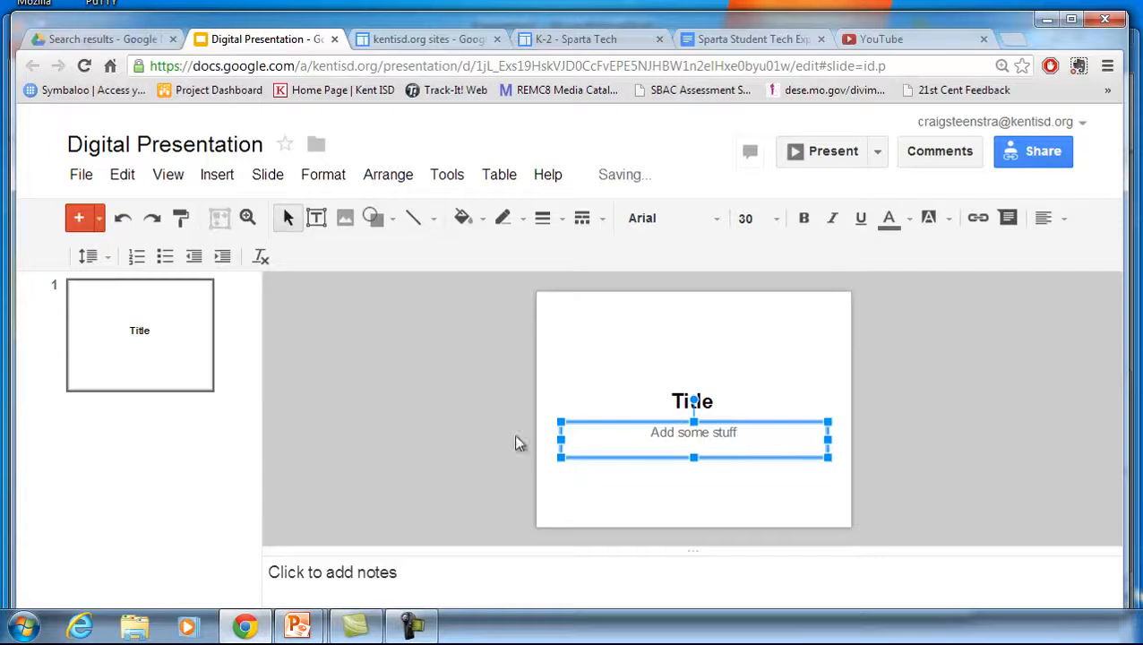
pyautogui.click(482, 455)
# Add a long run of new blank slides after the title slide
pyautogui.click(266, 174)
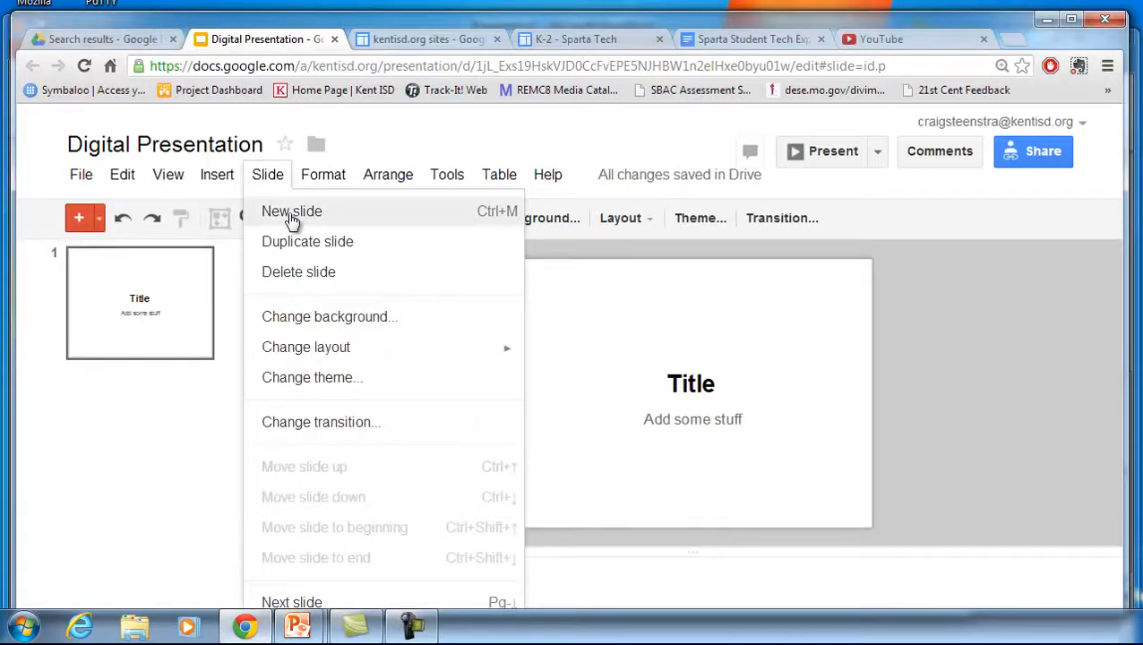
pyautogui.click(291, 211)
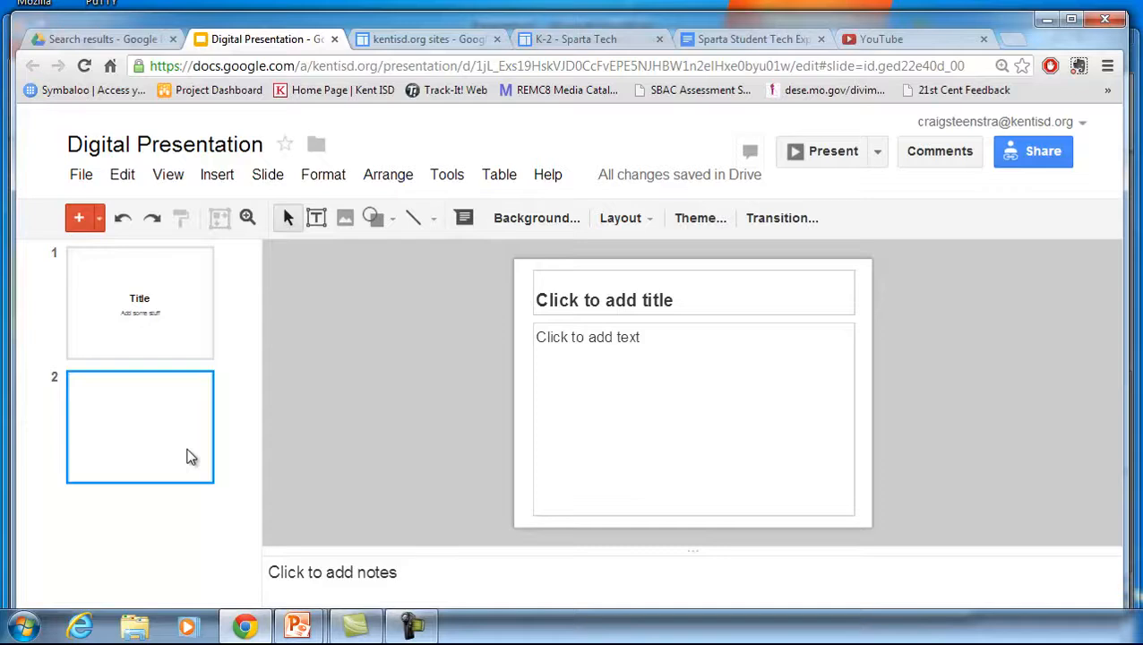
pyautogui.hotkey('ctrl', 'm')
pyautogui.hotkey('ctrl', 'm')
pyautogui.hotkey('ctrl', 'm')
pyautogui.hotkey('ctrl', 'm')
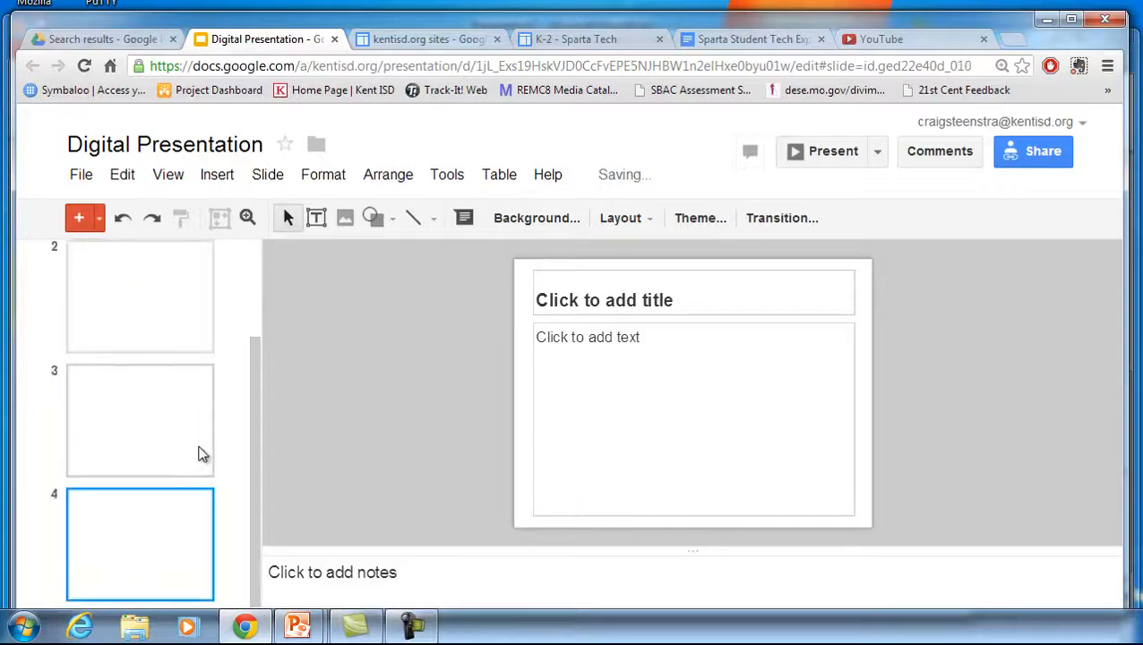
pyautogui.hotkey('ctrl', 'm')
pyautogui.hotkey('ctrl', 'm')
pyautogui.hotkey('ctrl', 'm')
pyautogui.hotkey('ctrl', 'm')
pyautogui.hotkey('ctrl', 'm')
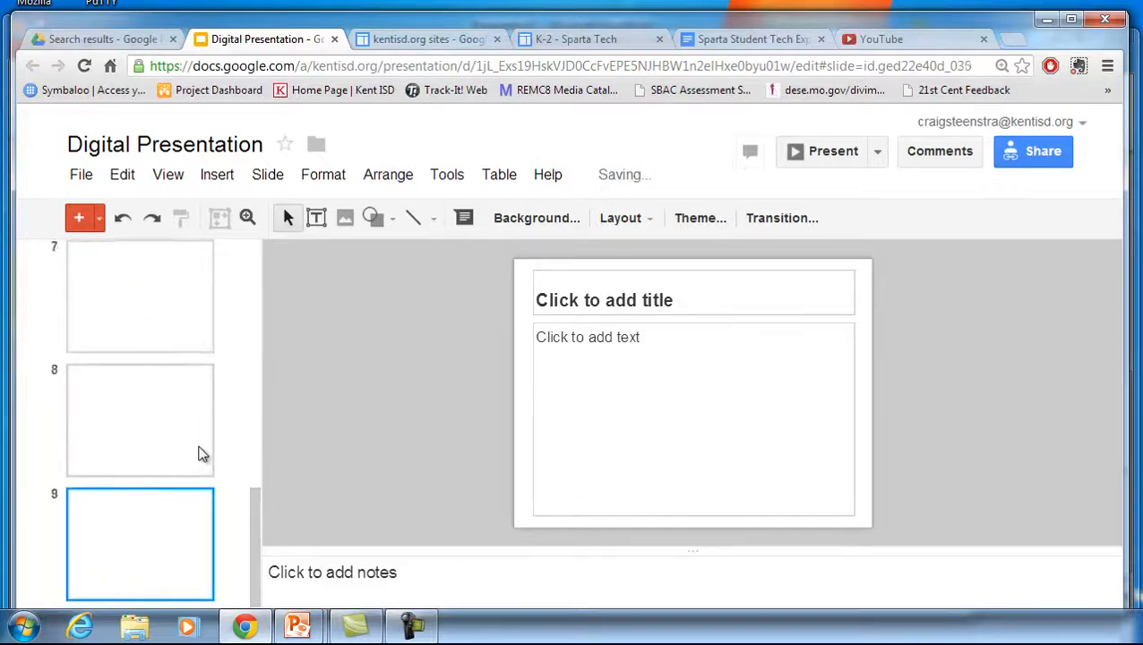
pyautogui.hotkey('ctrl', 'm')
pyautogui.hotkey('ctrl', 'm')
pyautogui.hotkey('ctrl', 'm')
pyautogui.hotkey('ctrl', 'm')
pyautogui.hotkey('ctrl', 'm')
pyautogui.hotkey('ctrl', 'm')
pyautogui.hotkey('ctrl', 'm')
pyautogui.hotkey('ctrl', 'm')
pyautogui.hotkey('ctrl', 'm')
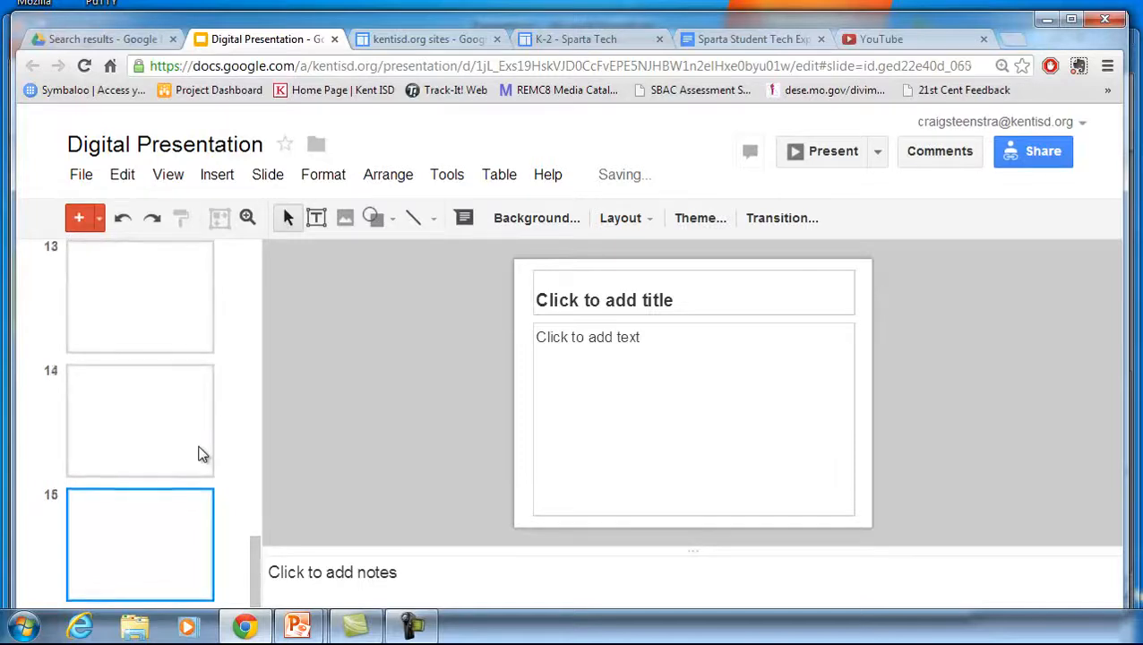
pyautogui.hotkey('ctrl', 'm')
pyautogui.hotkey('ctrl', 'm')
pyautogui.hotkey('ctrl', 'm')
pyautogui.hotkey('ctrl', 'm')
pyautogui.hotkey('ctrl', 'm')
pyautogui.hotkey('ctrl', 'm')
pyautogui.hotkey('ctrl', 'm')
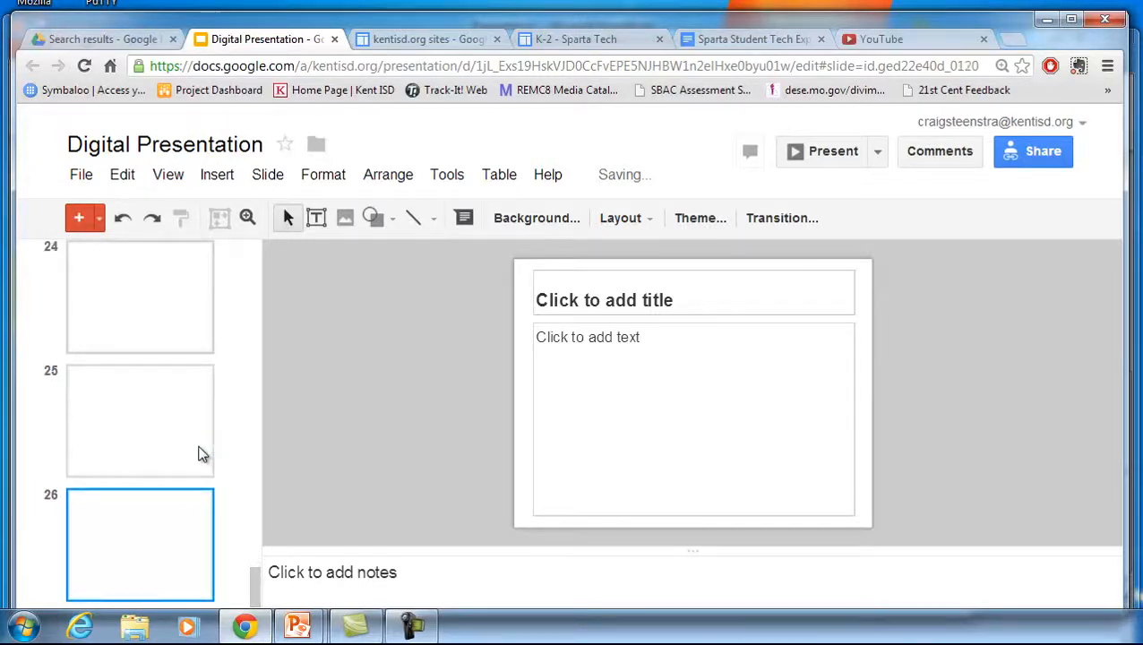
# Return to slide 2 and enter a student's name as its title
pyautogui.scroll(20, 199, 454)
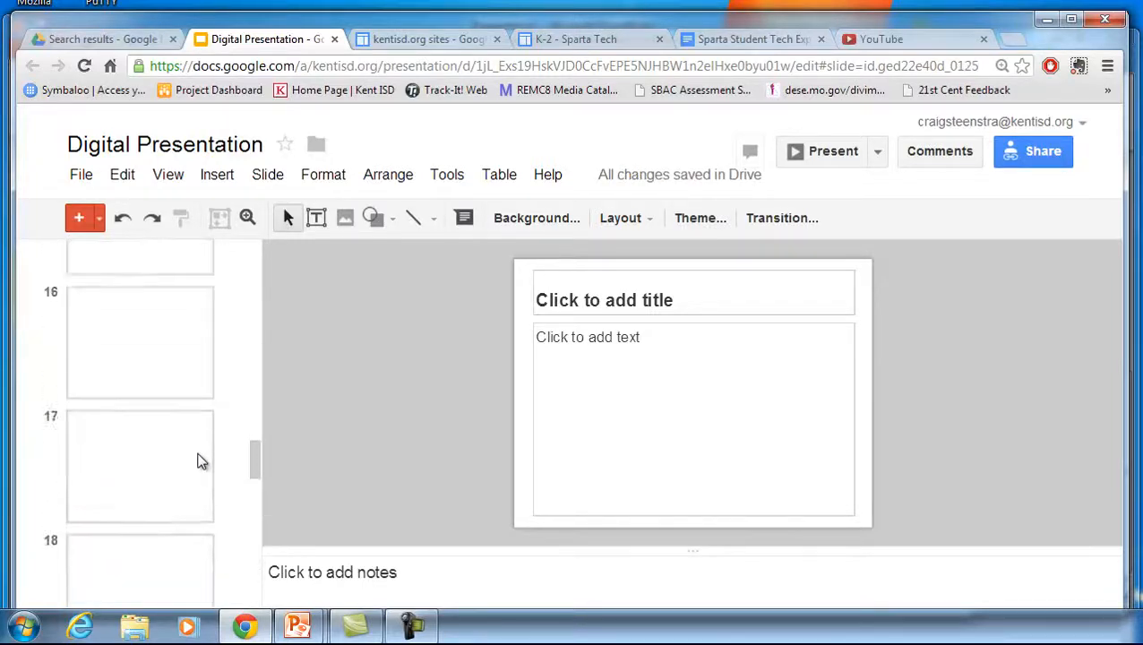
pyautogui.scroll(8, 207, 469)
pyautogui.click(135, 403)
pyautogui.click(632, 293)
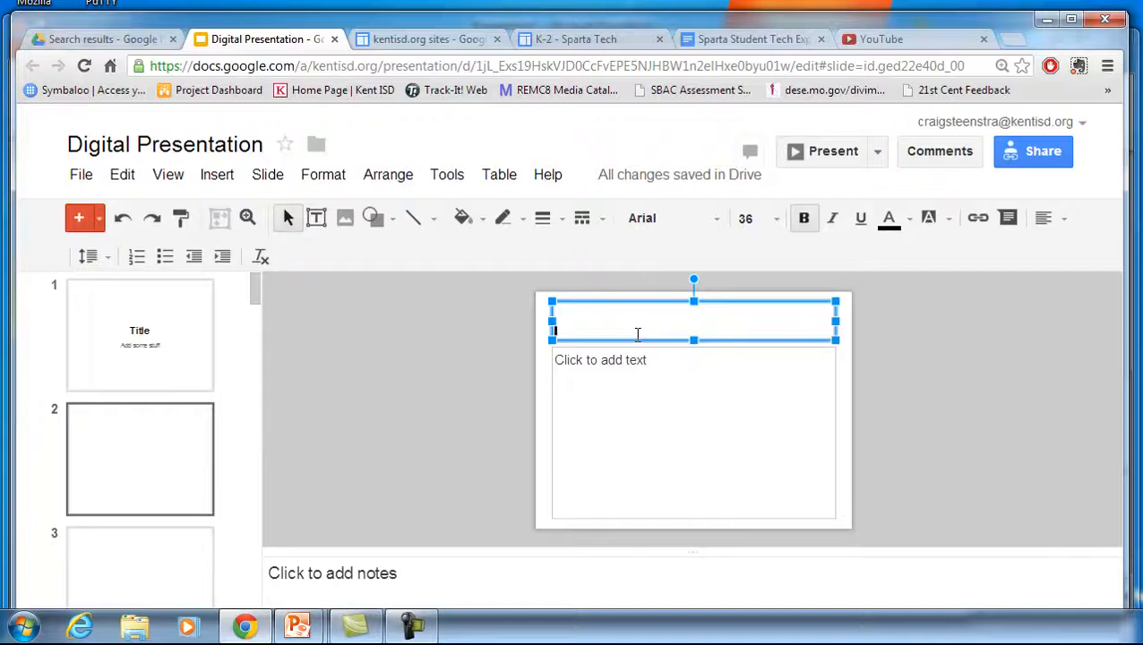
pyautogui.write('Jamal')
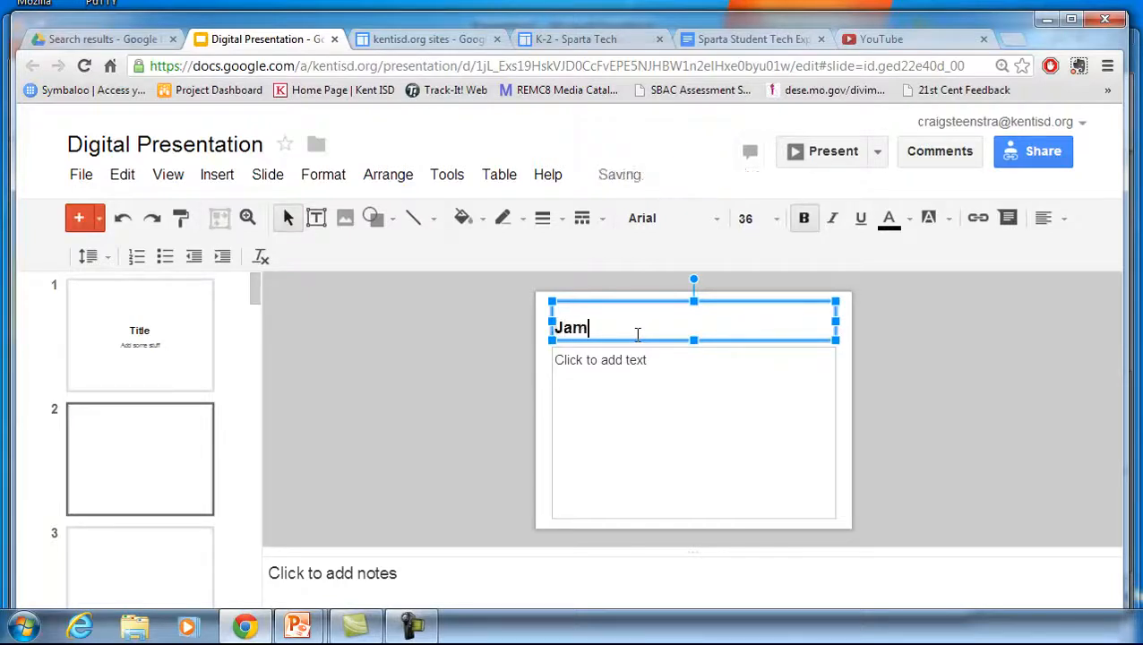
# Enter another student's name as the title of slide 3
pyautogui.click(150, 546)
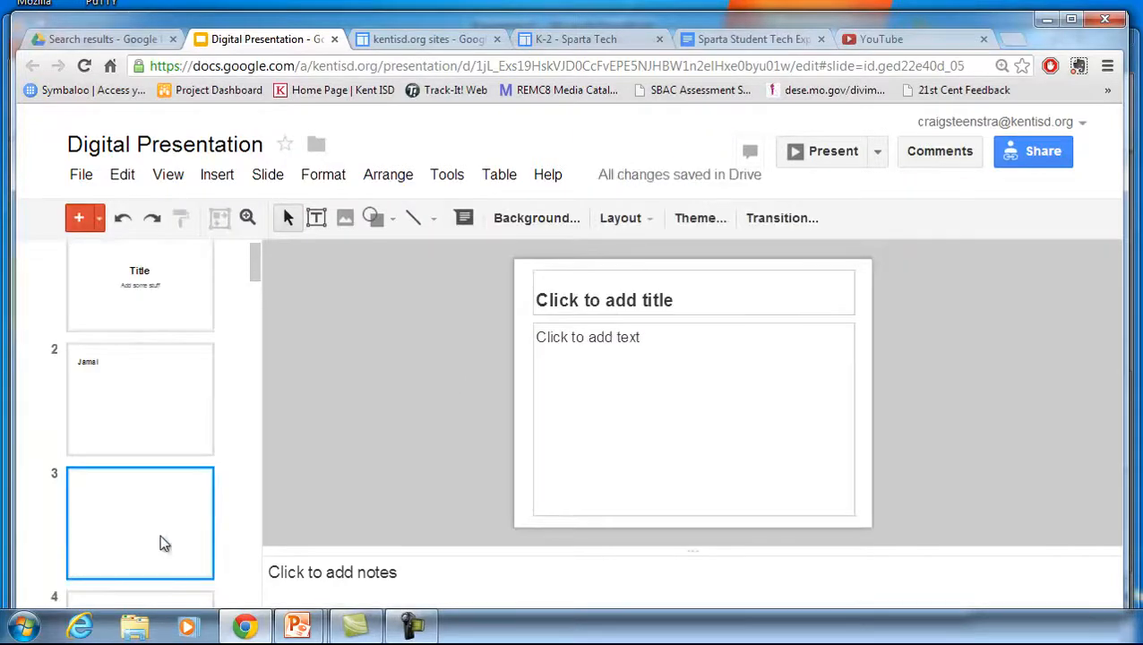
pyautogui.click(633, 297)
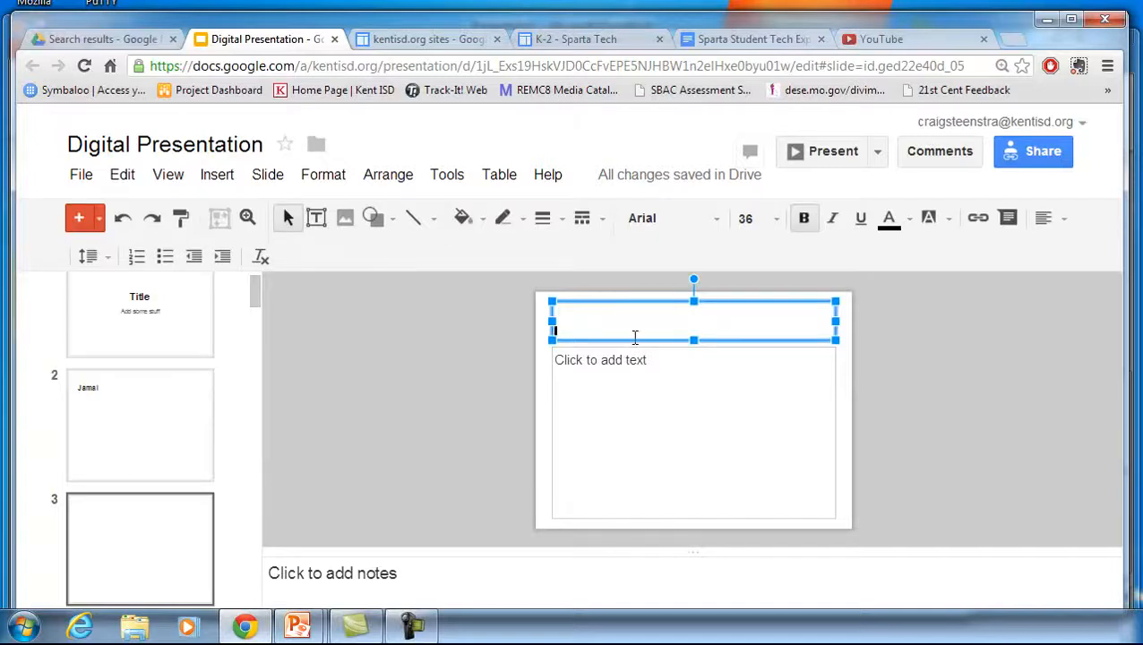
pyautogui.write('de')
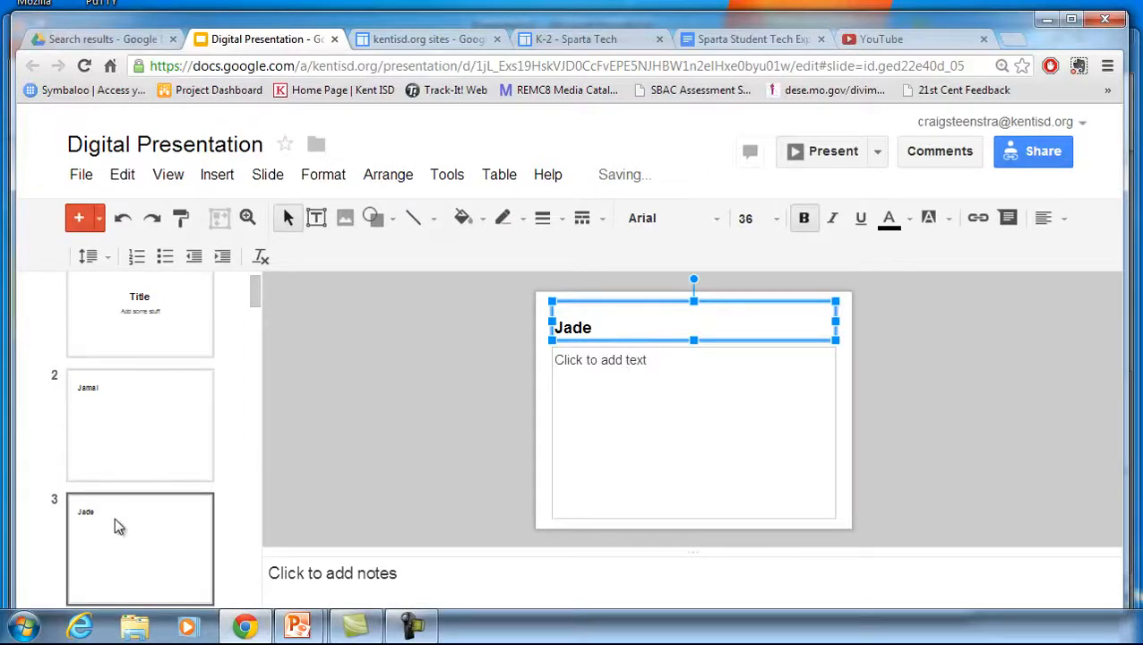
# Switch back and forth between slides 2 and 3 to compare their titles
pyautogui.click(148, 448)
pyautogui.scroll(-2, 150, 453)
pyautogui.click(150, 443)
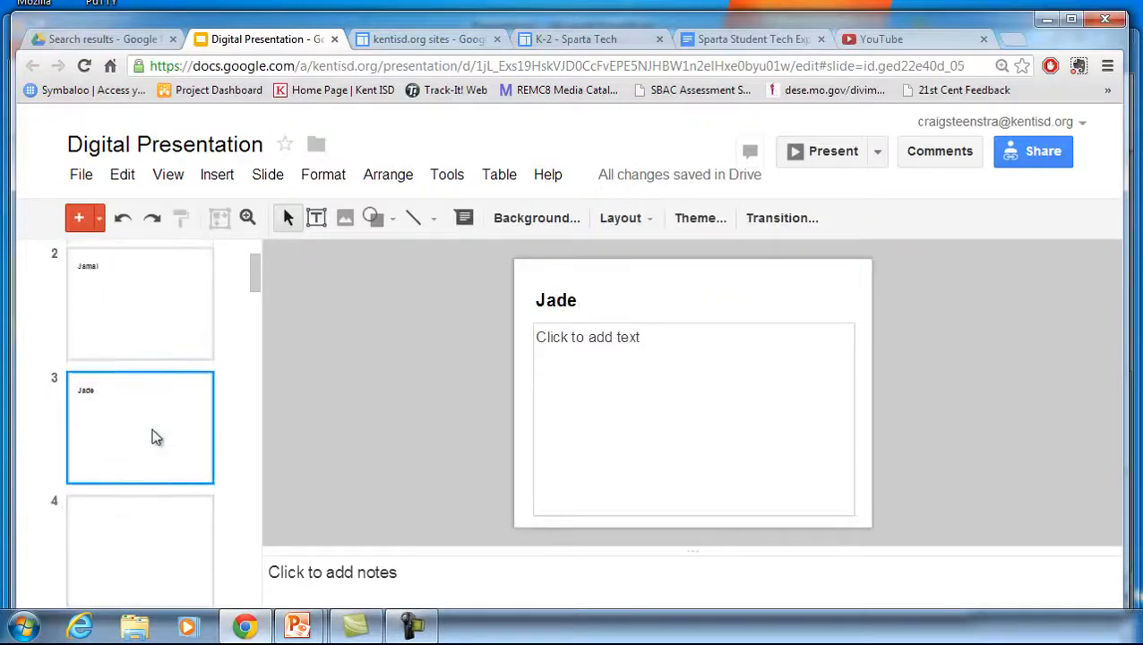
pyautogui.click(142, 345)
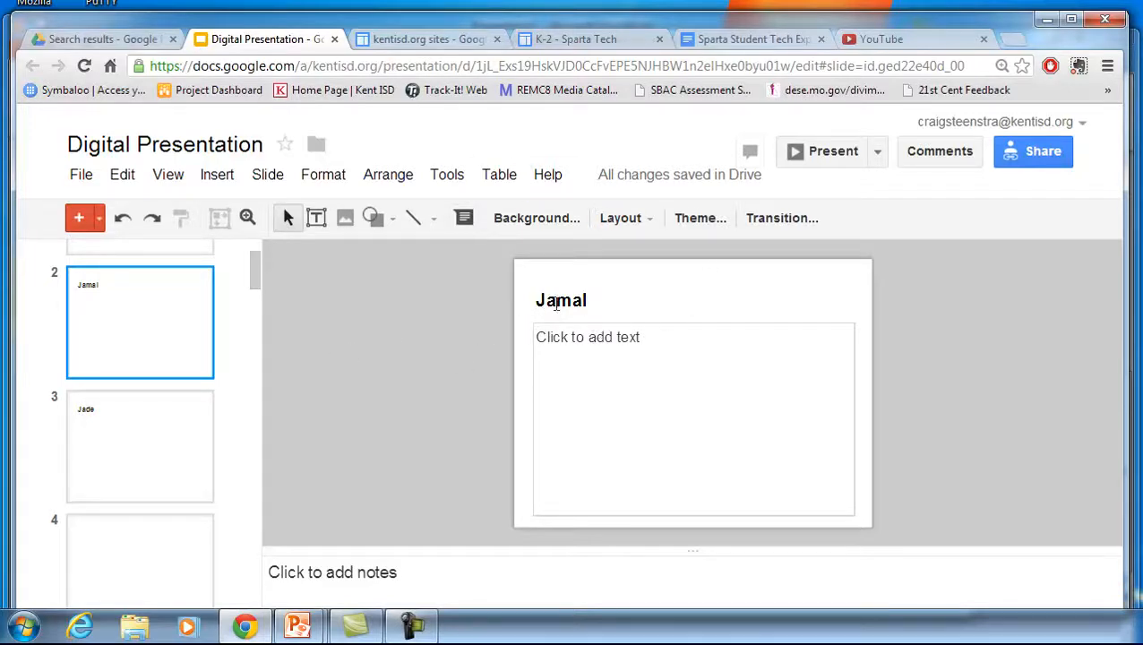
pyautogui.click(128, 423)
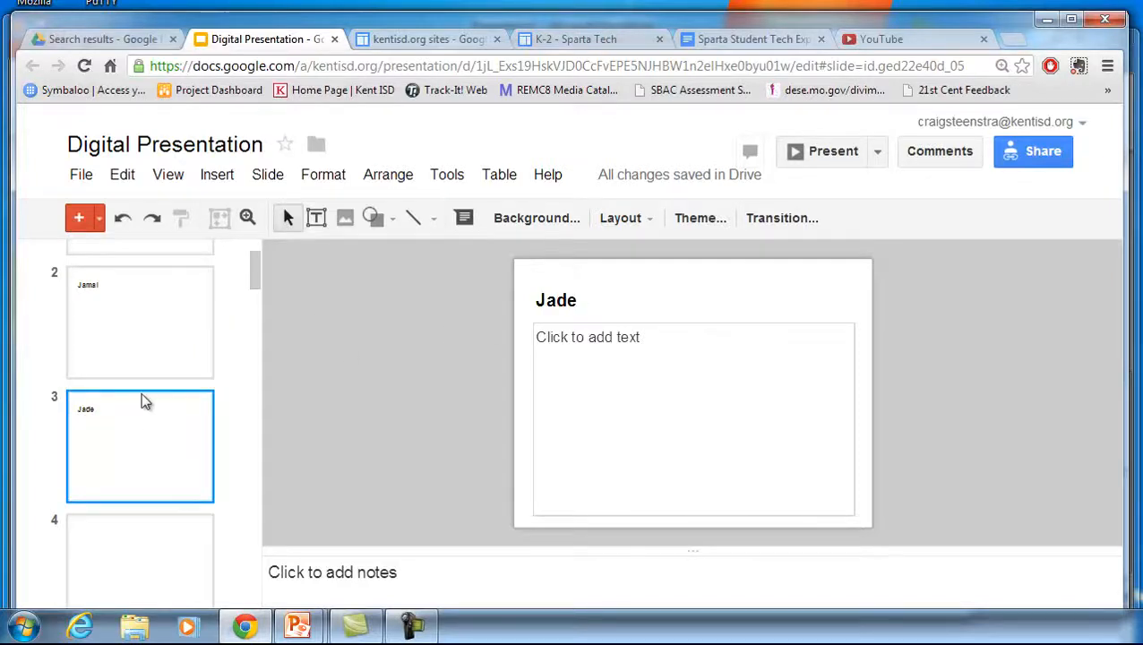
pyautogui.click(168, 347)
pyautogui.click(169, 442)
pyautogui.click(211, 335)
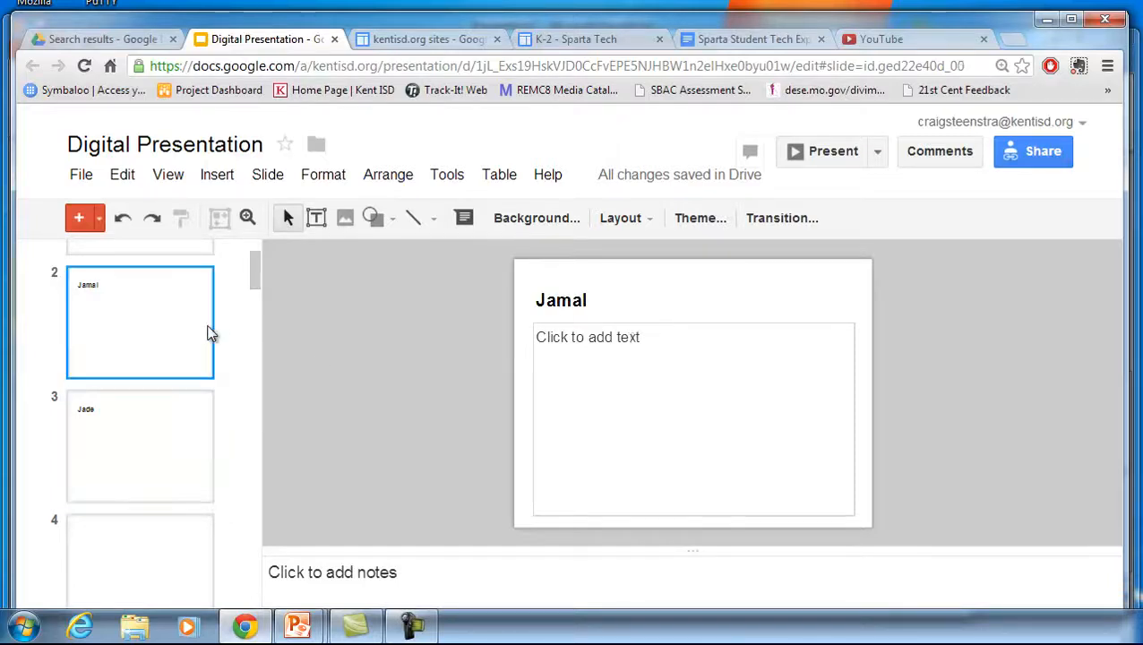
# Type Hello, this is me typing. into the body text box of slide 2
pyautogui.click(598, 345)
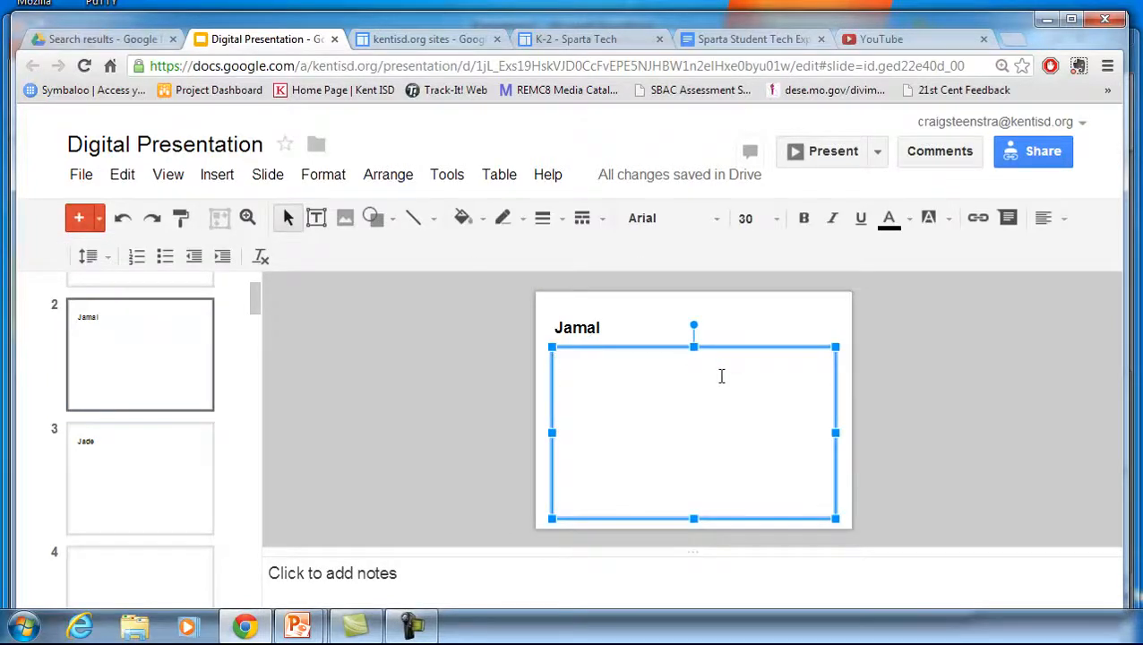
pyautogui.write('He')
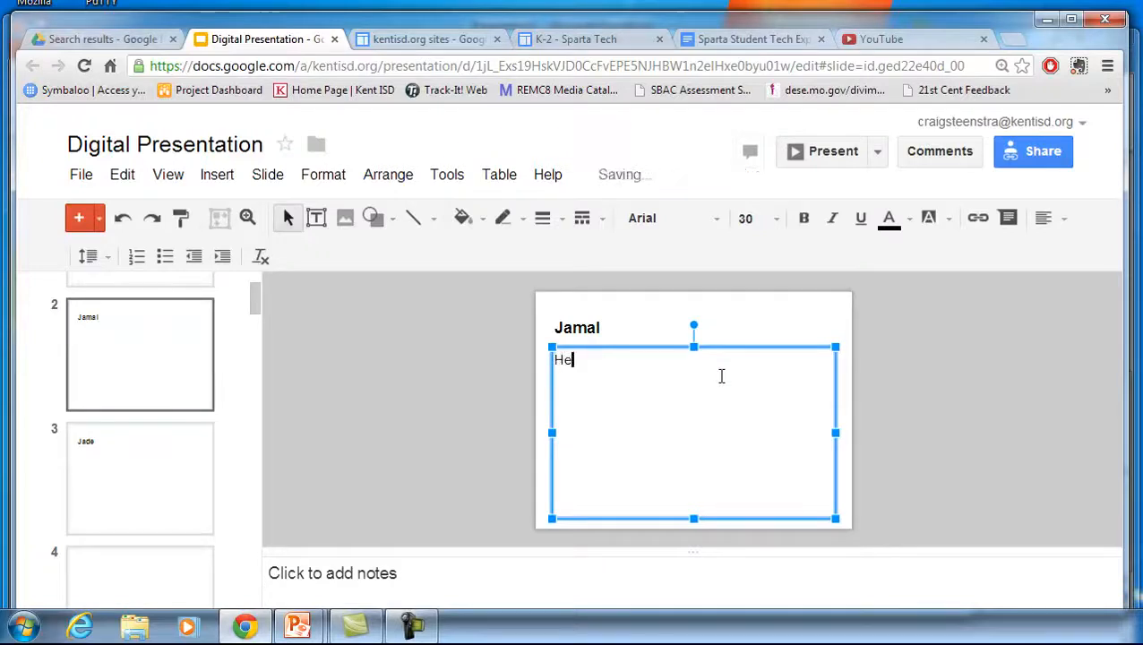
pyautogui.write('llo, this is me typing.')
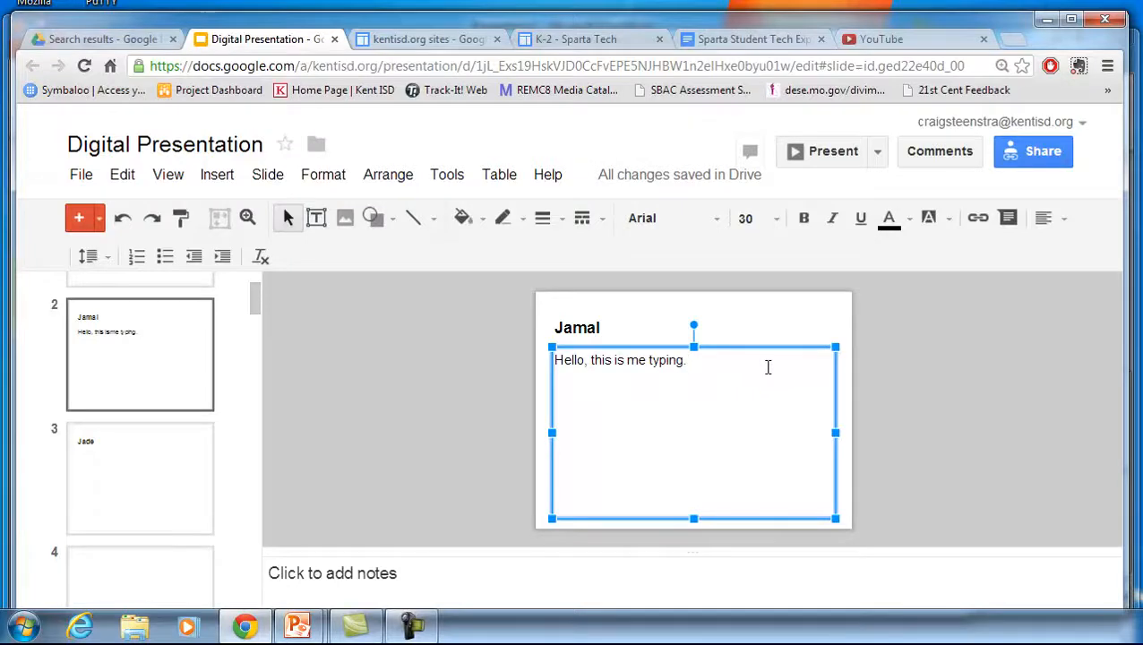
# Try to insert a webcam snapshot image, allowing camera access in the privacy settings
pyautogui.click(220, 176)
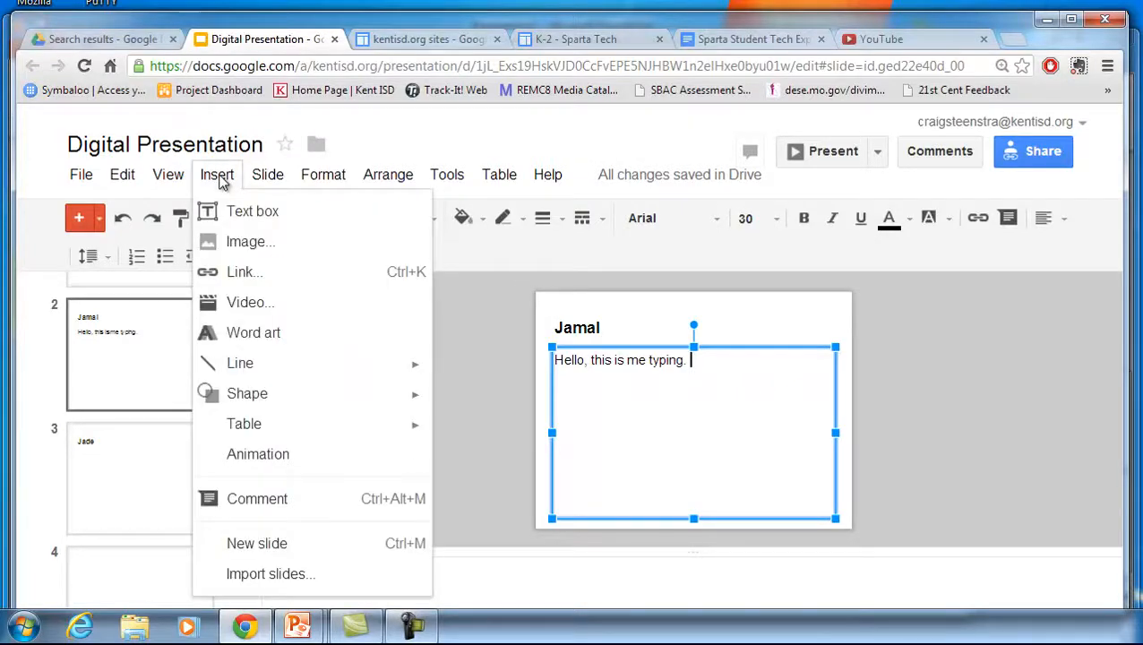
pyautogui.click(245, 244)
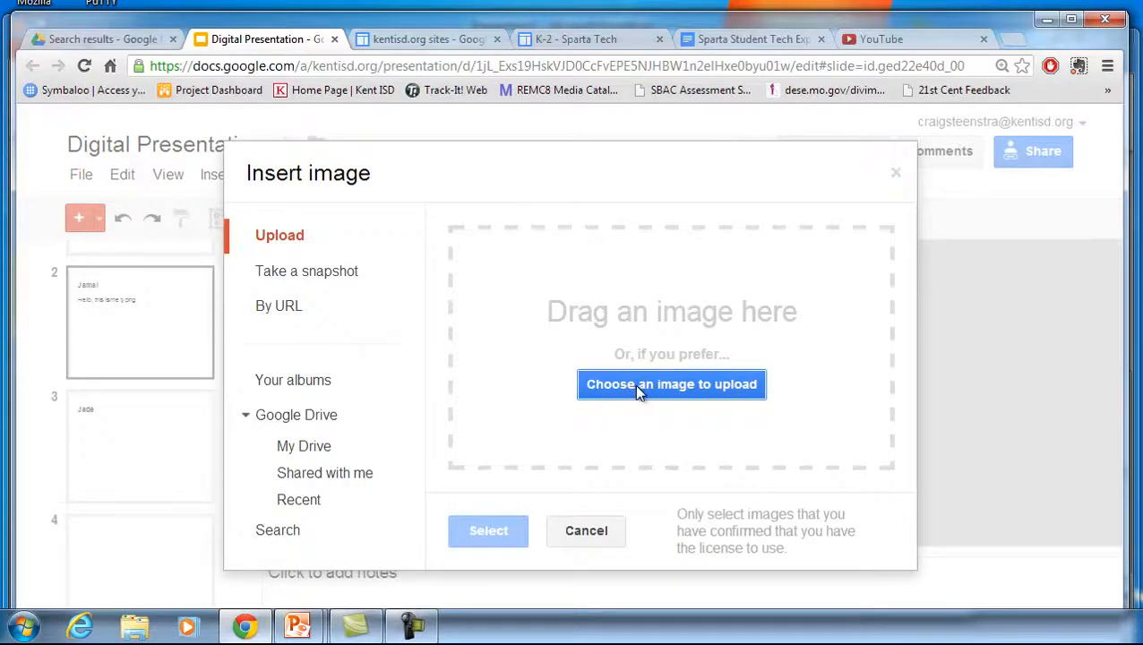
pyautogui.click(321, 278)
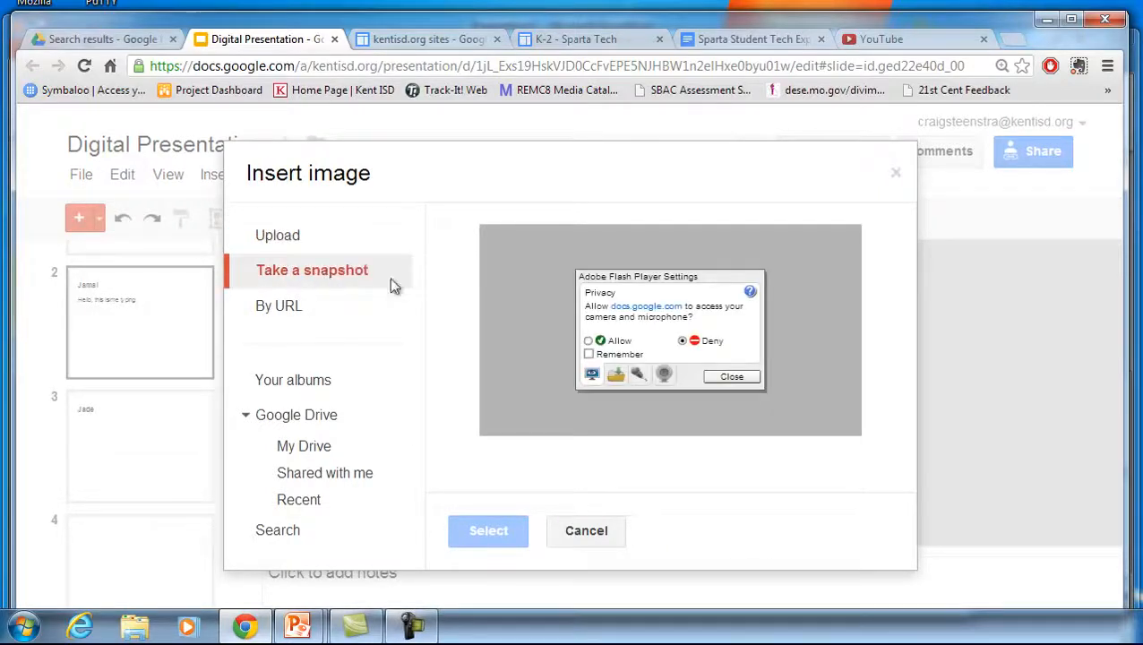
pyautogui.click(588, 341)
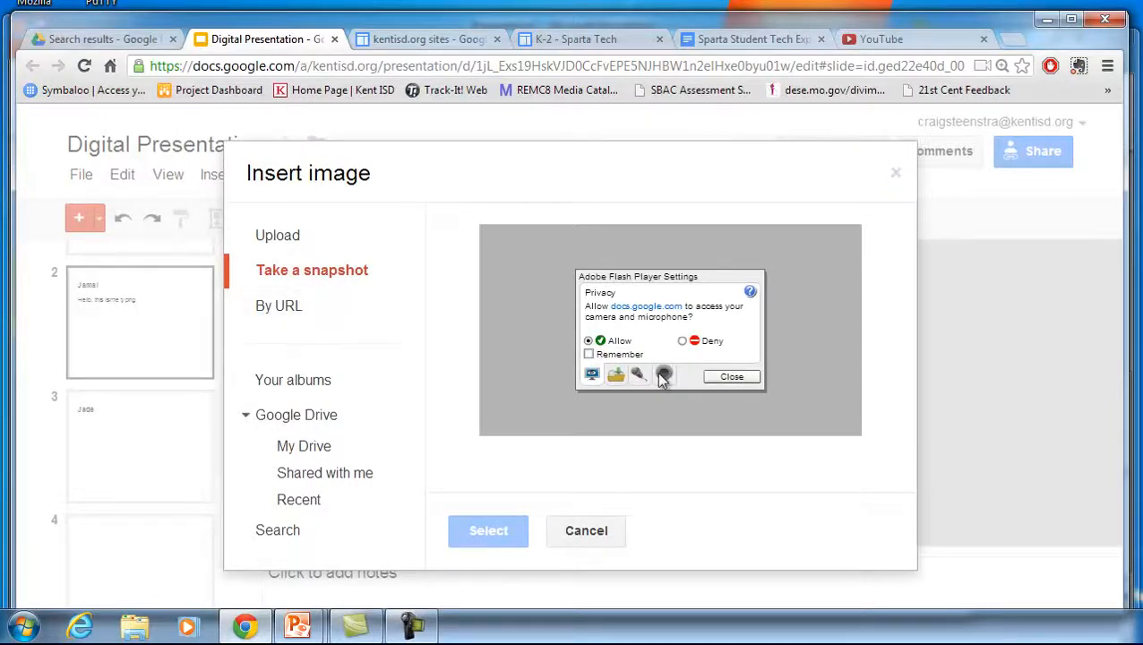
pyautogui.click(722, 377)
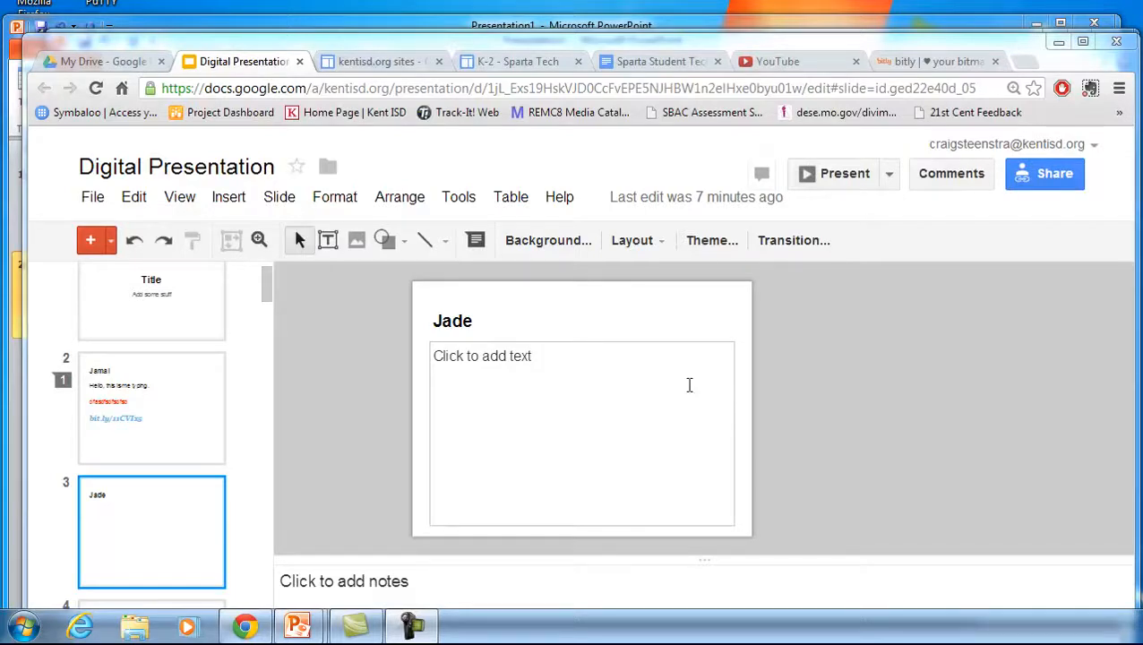
# Search the Research tool's images for dog and drag the puppy photo onto slide 3
pyautogui.click(459, 199)
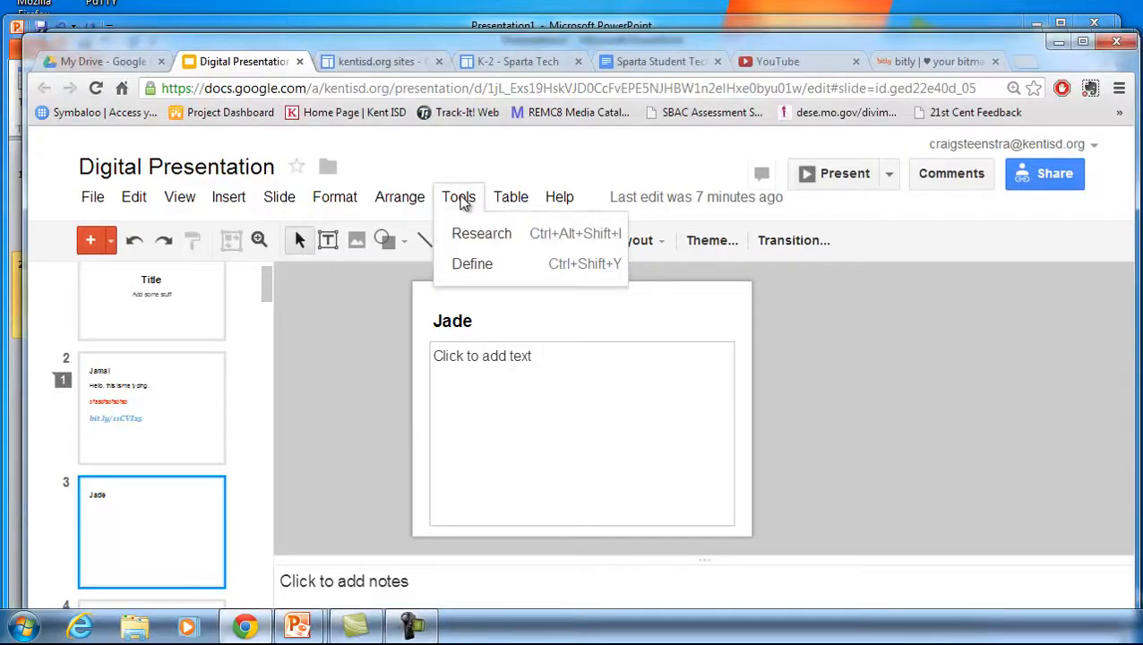
pyautogui.click(471, 238)
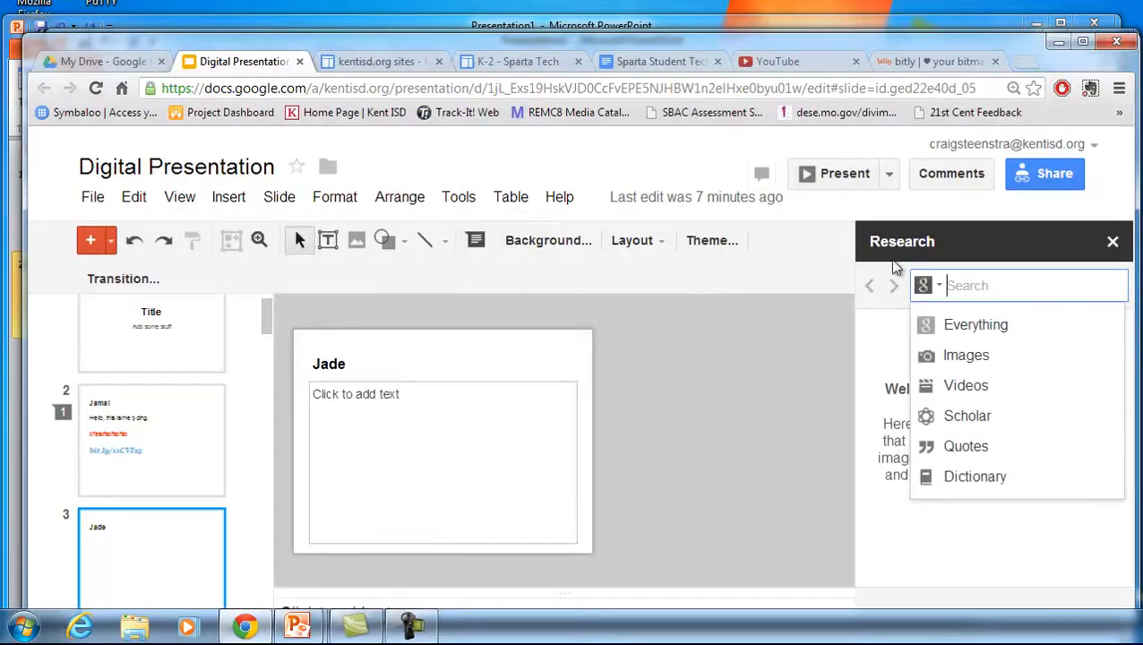
pyautogui.click(964, 359)
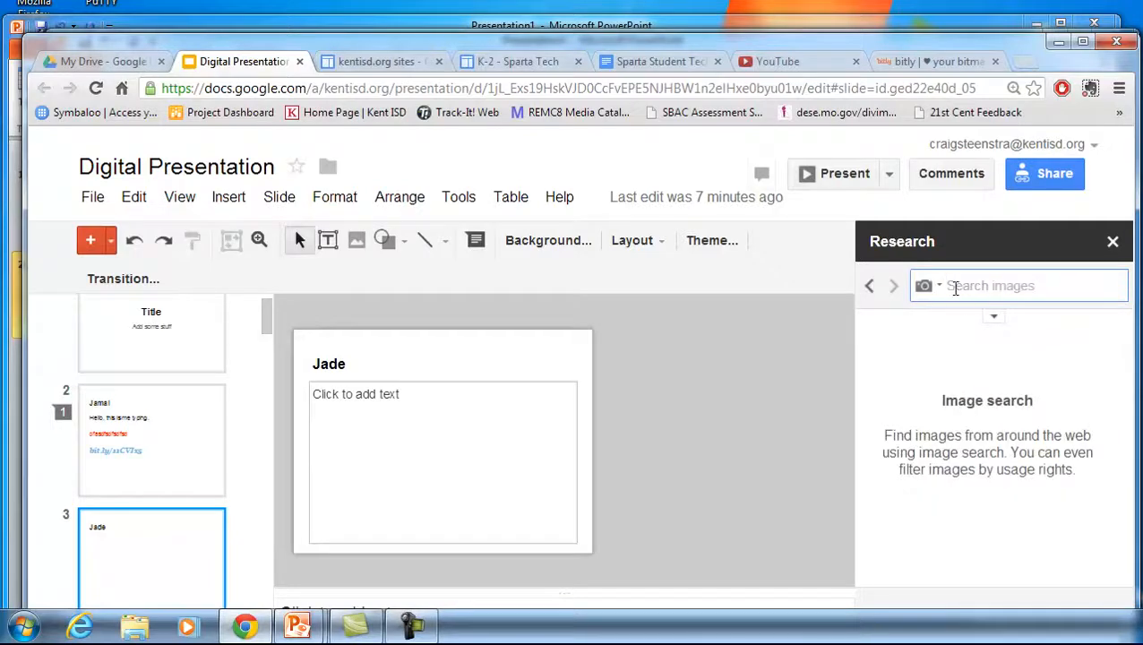
pyautogui.write('dog')
pyautogui.press('Return')
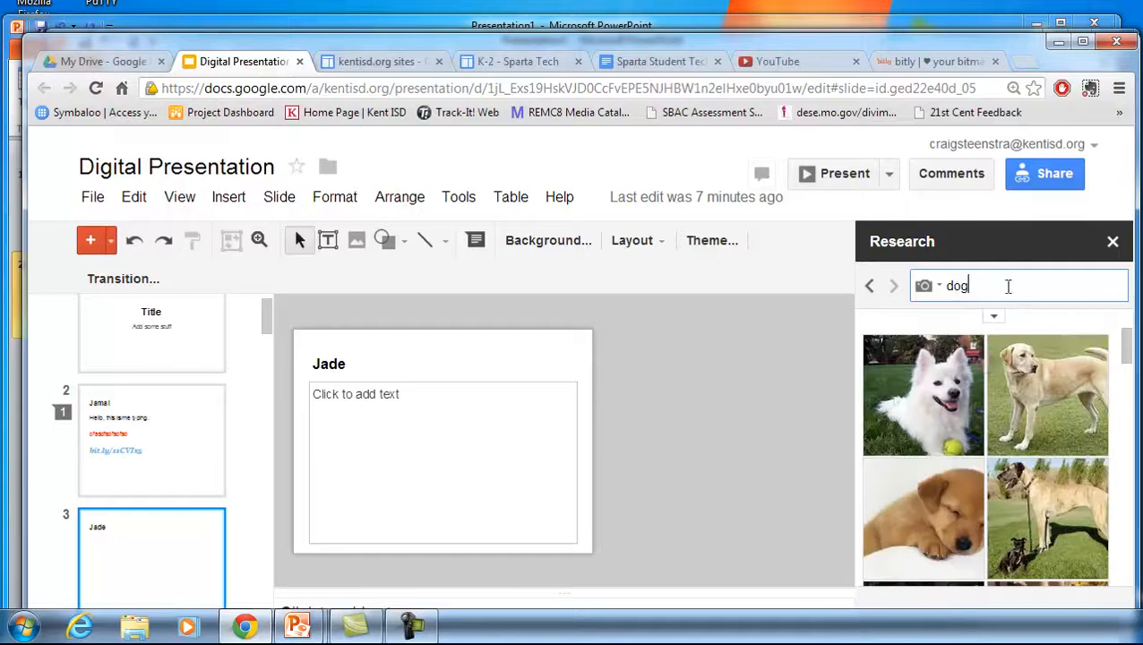
pyautogui.moveTo(960, 375)
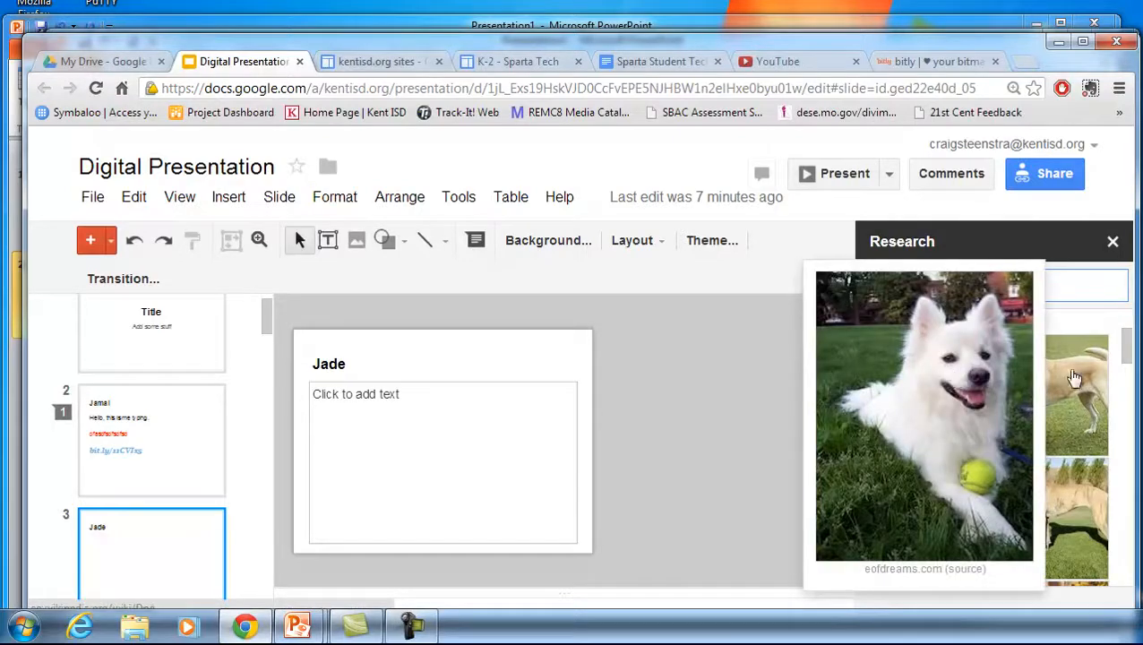
pyautogui.moveTo(1070, 377)
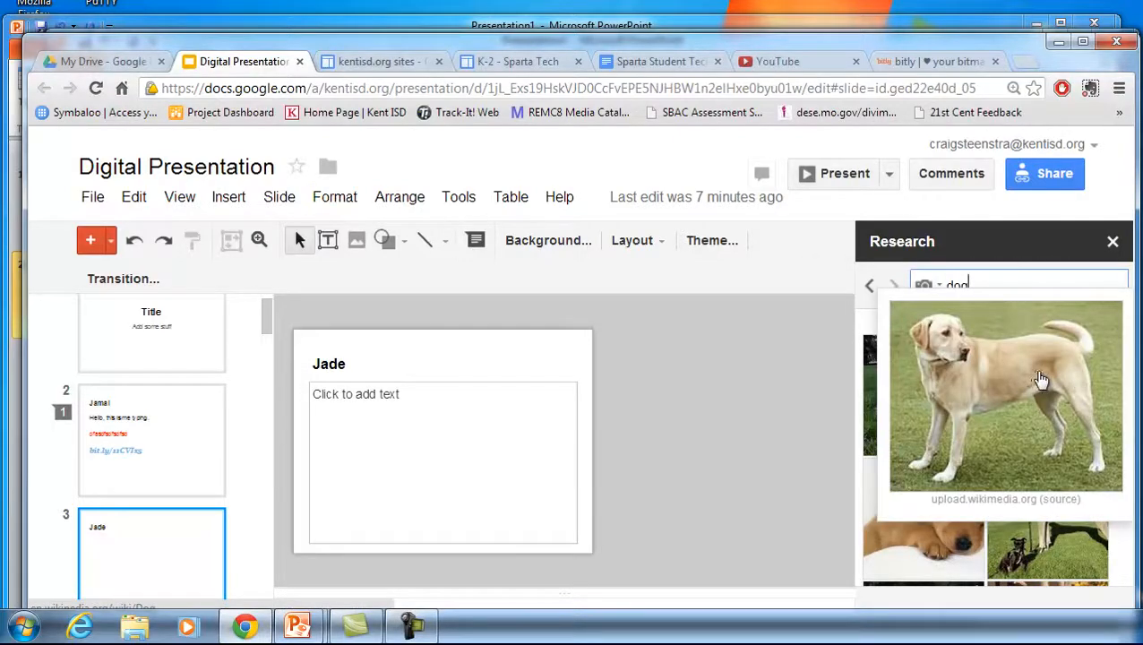
pyautogui.moveTo(922, 538); pyautogui.dragTo(408, 500)
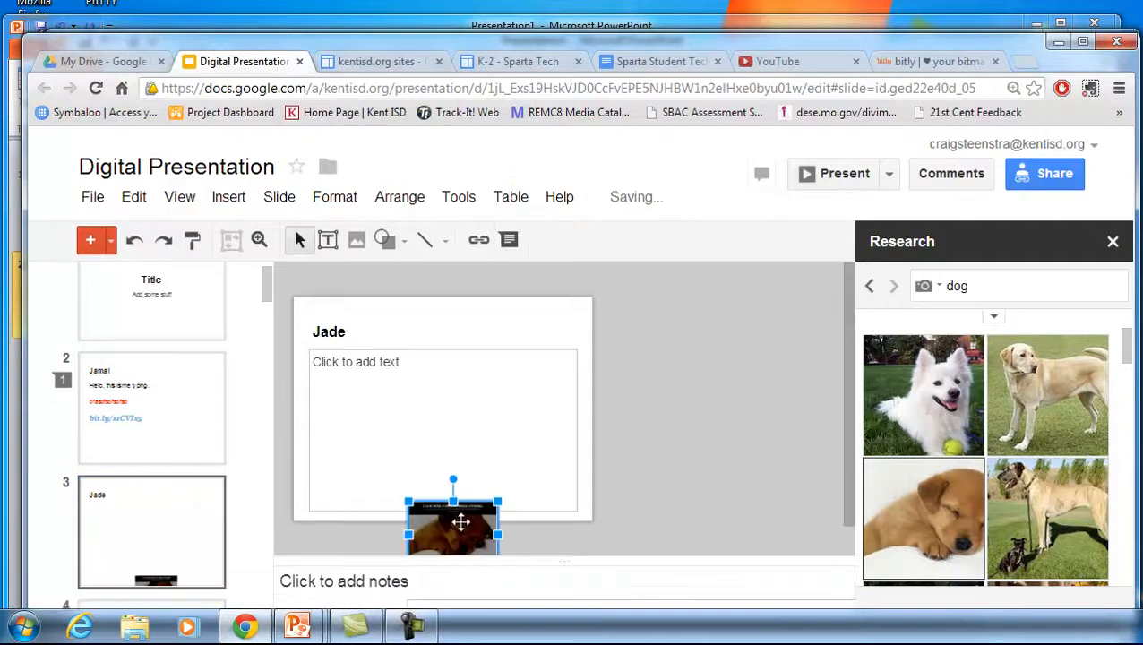
# Move the dog image up into the slide's body area, nudge it slightly, and deselect it
pyautogui.moveTo(463, 521); pyautogui.dragTo(515, 401)
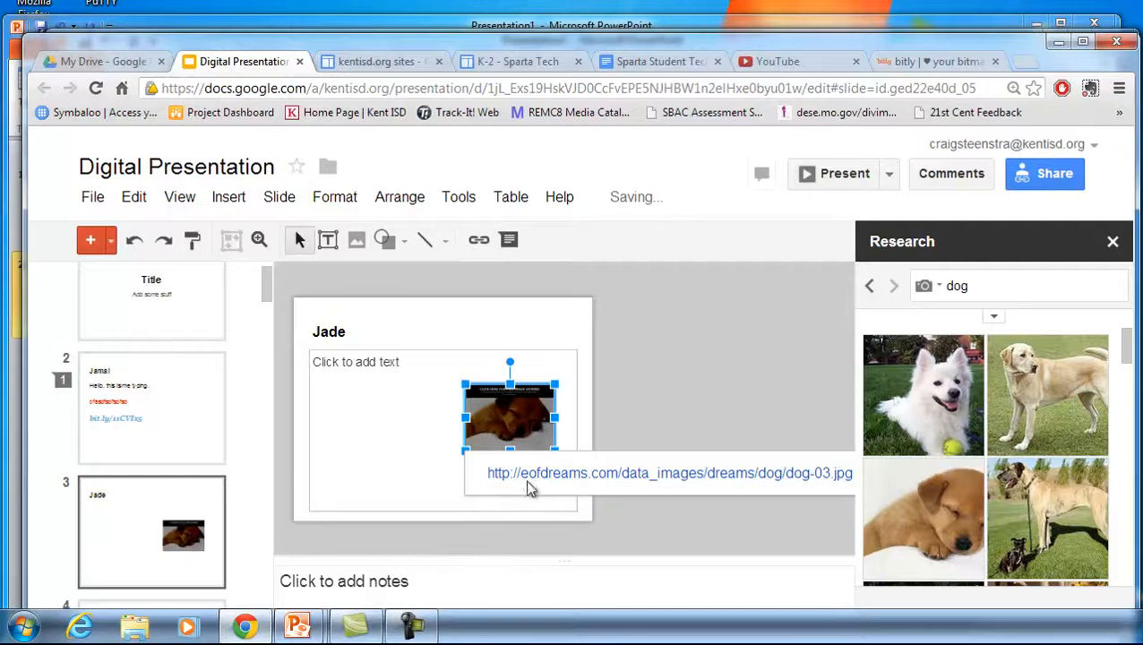
pyautogui.click(464, 388)
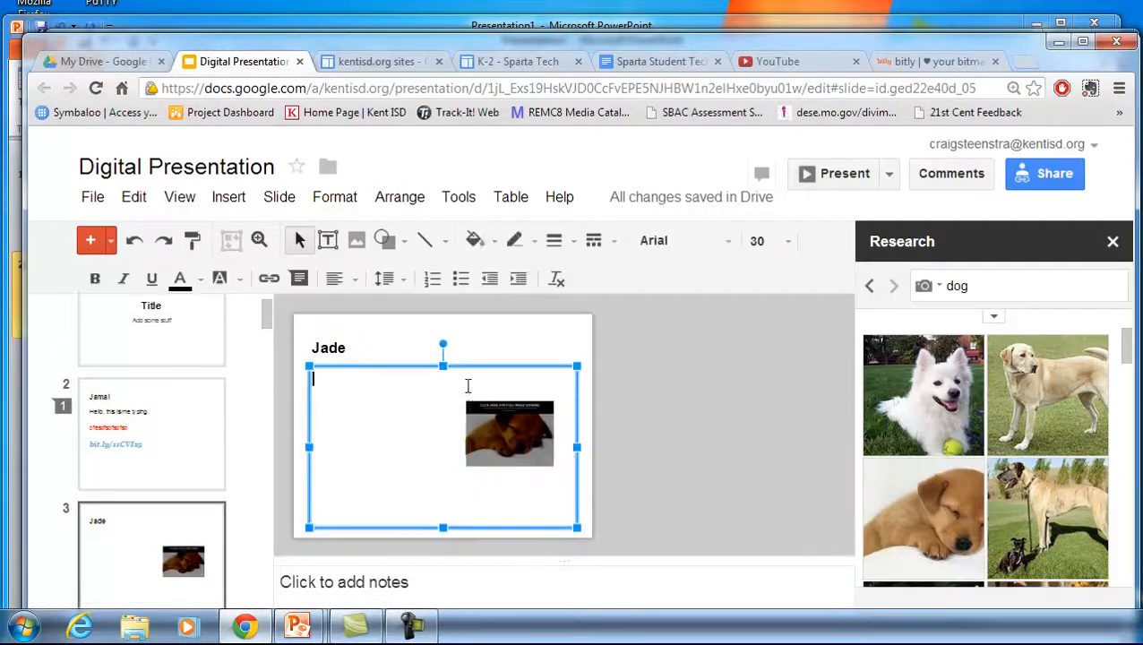
pyautogui.click(481, 418)
pyautogui.moveTo(466, 385); pyautogui.dragTo(459, 380)
pyautogui.click(437, 440)
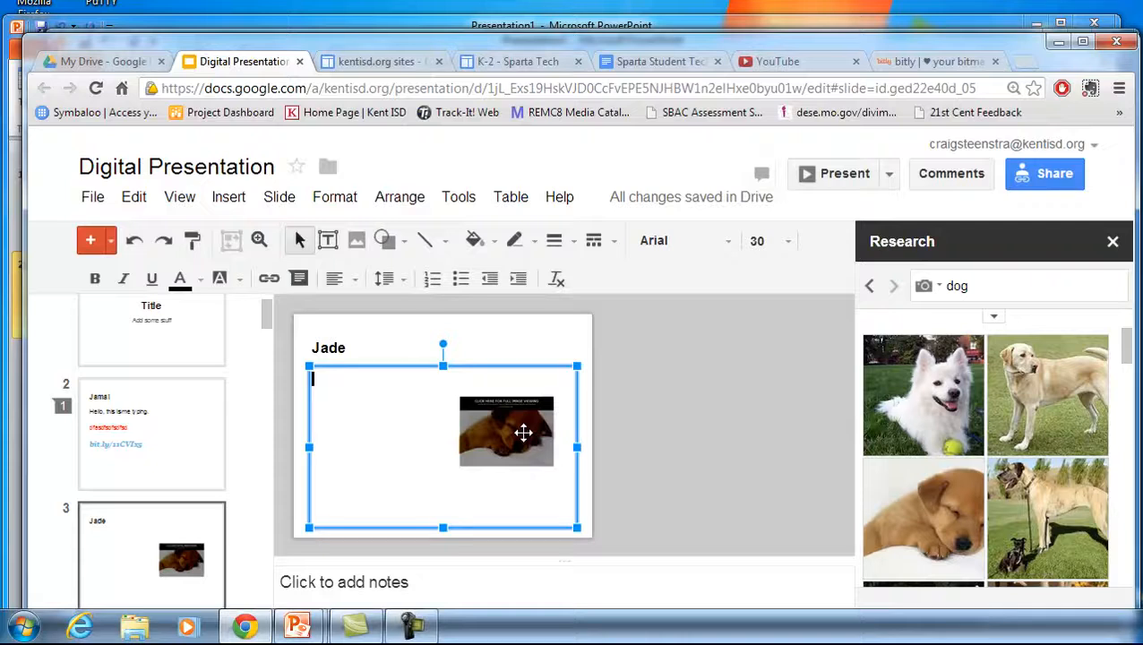
pyautogui.click(654, 423)
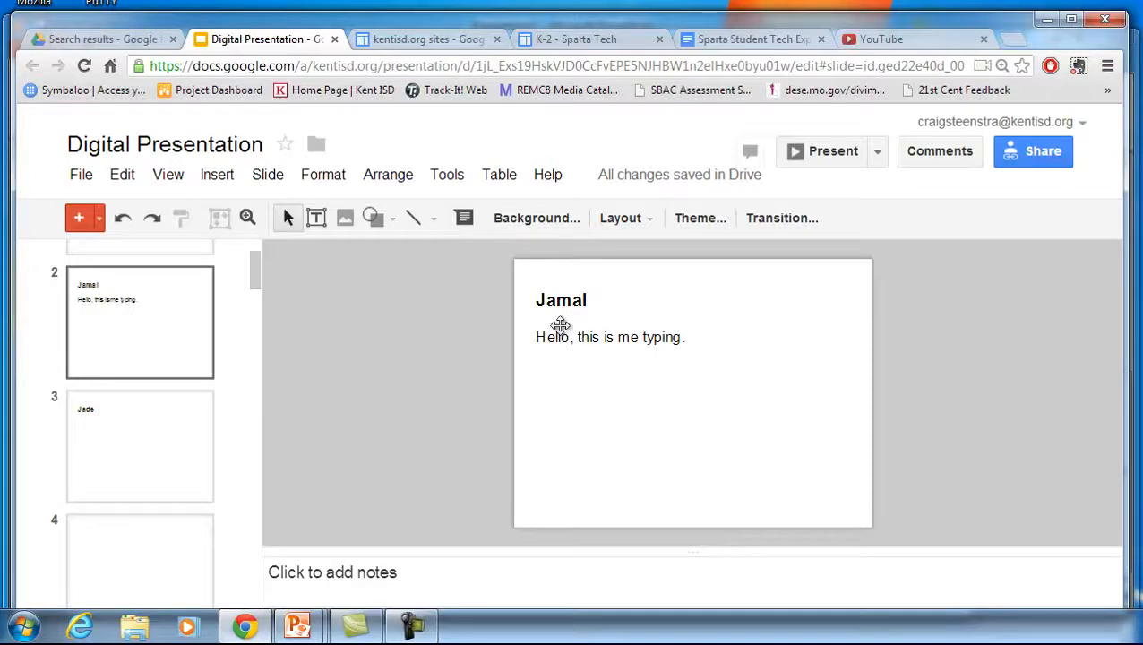
# Add a new line below the text on slide 2 and type dfasdfsdfsdfsd in red
pyautogui.click(683, 337)
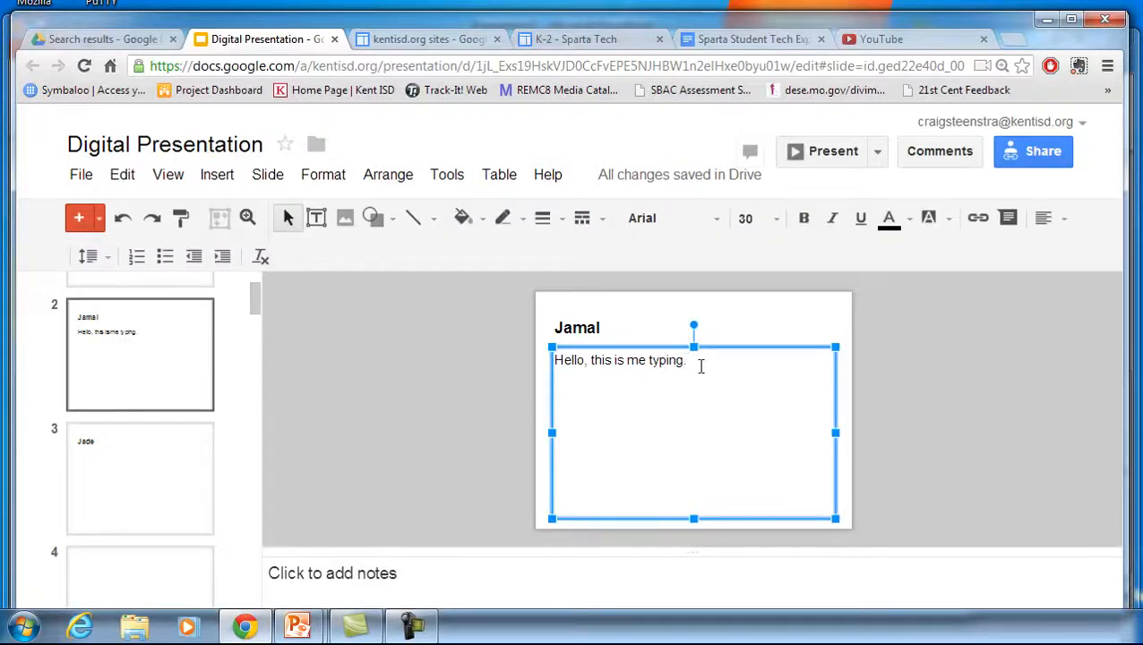
pyautogui.press('Return')
pyautogui.press('Return')
pyautogui.press('Return')
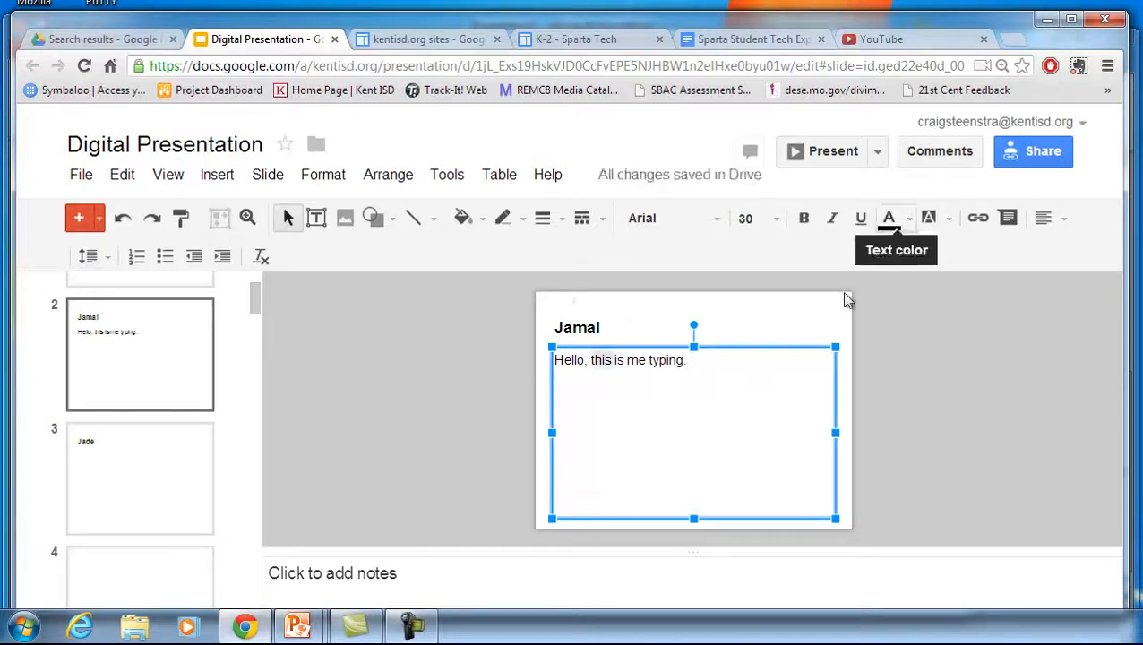
pyautogui.click(572, 391)
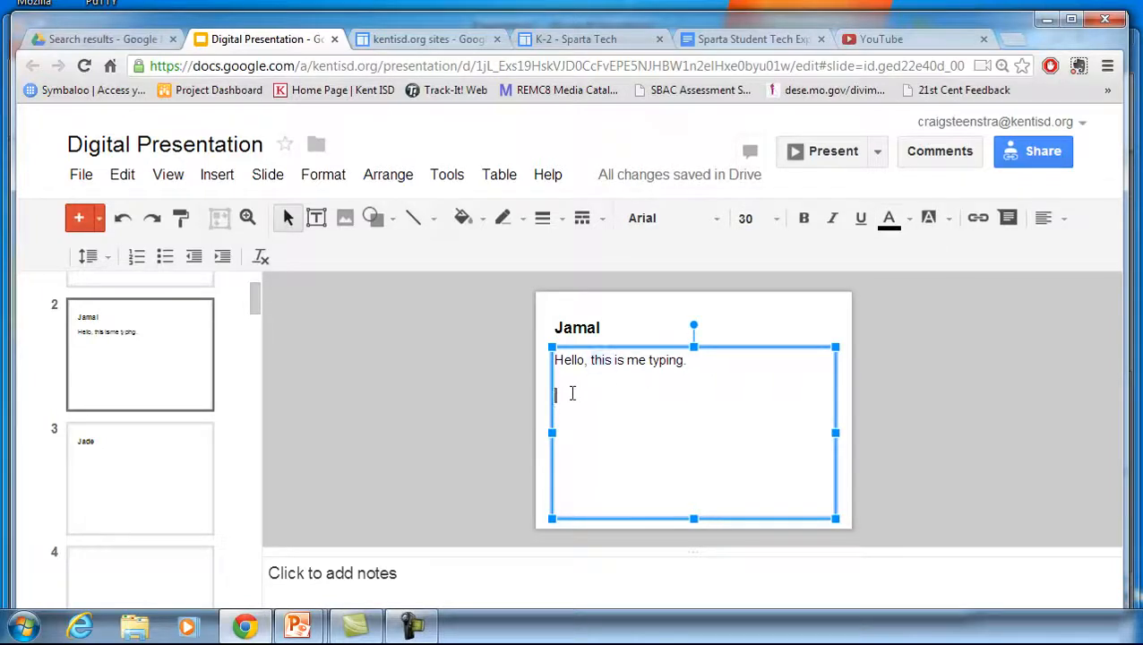
pyautogui.click(905, 224)
pyautogui.click(901, 296)
pyautogui.write('df')
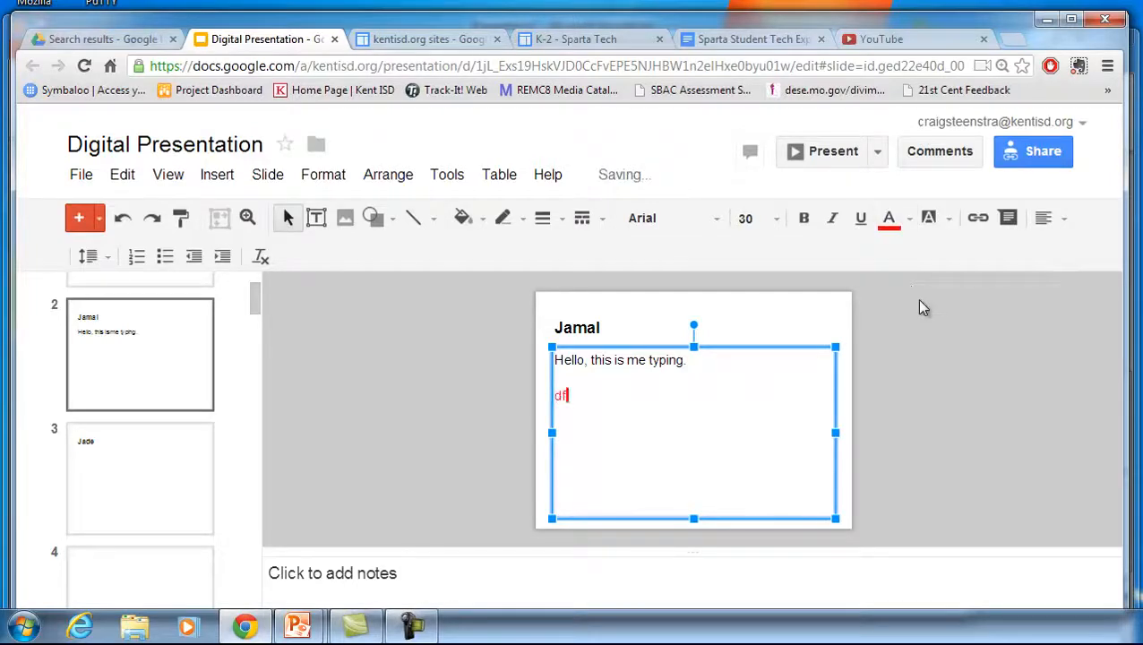
pyautogui.write('asdfsdfsdfsd')
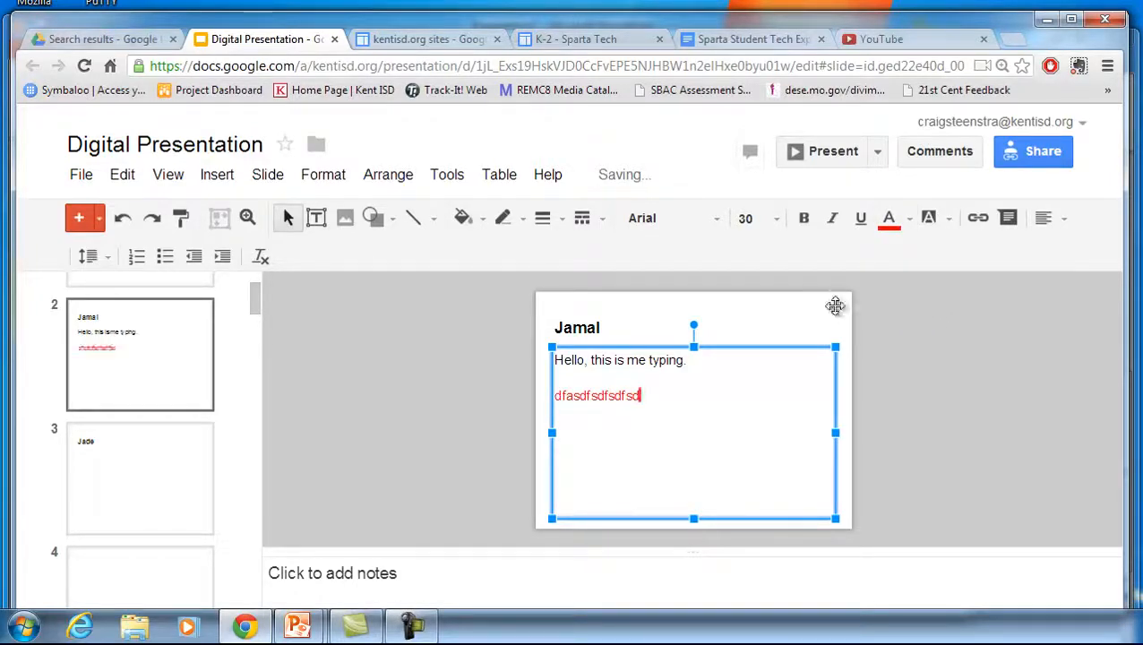
# Add the comment I like your spelling to the body text on slide 2
pyautogui.click(1007, 221)
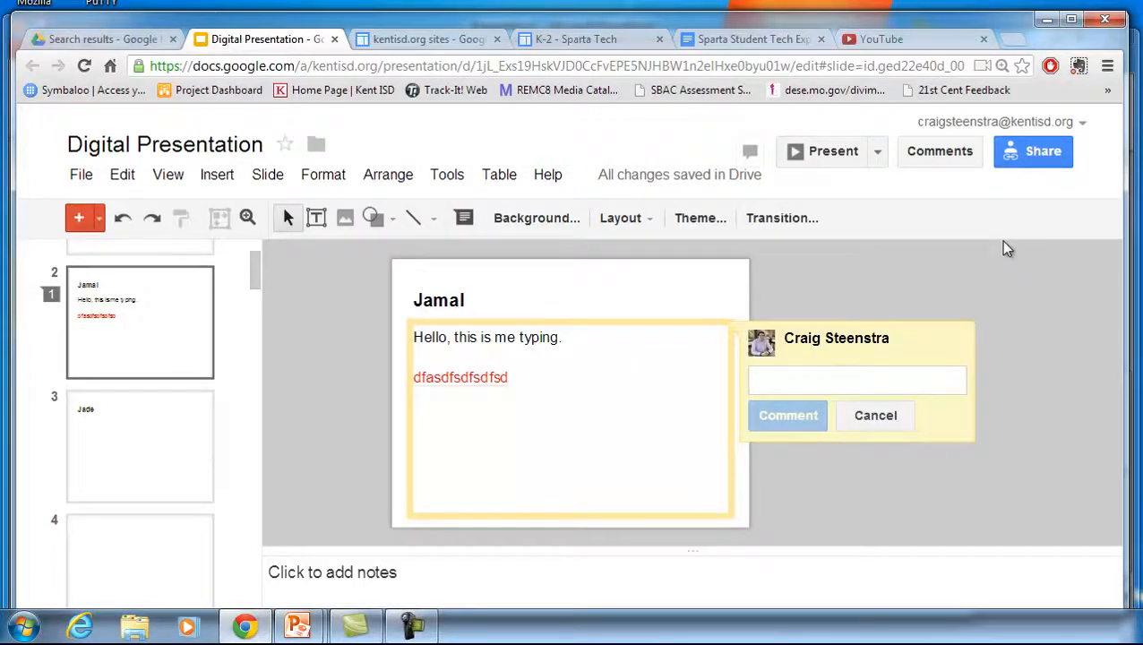
pyautogui.write('I ')
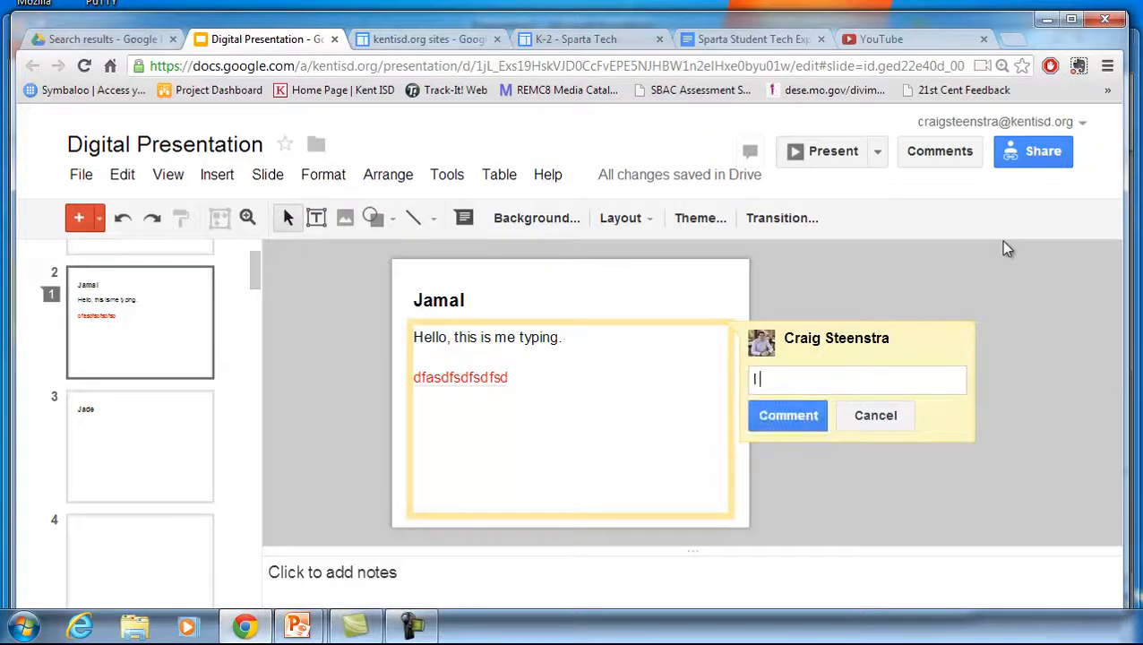
pyautogui.write('like your spelling')
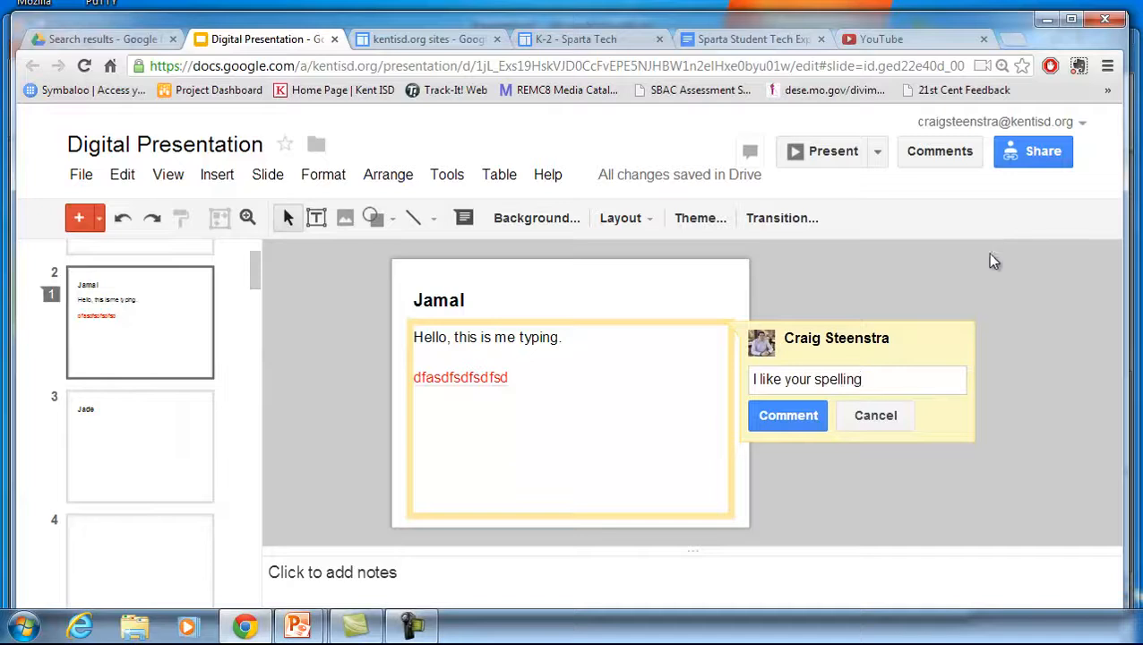
pyautogui.click(817, 413)
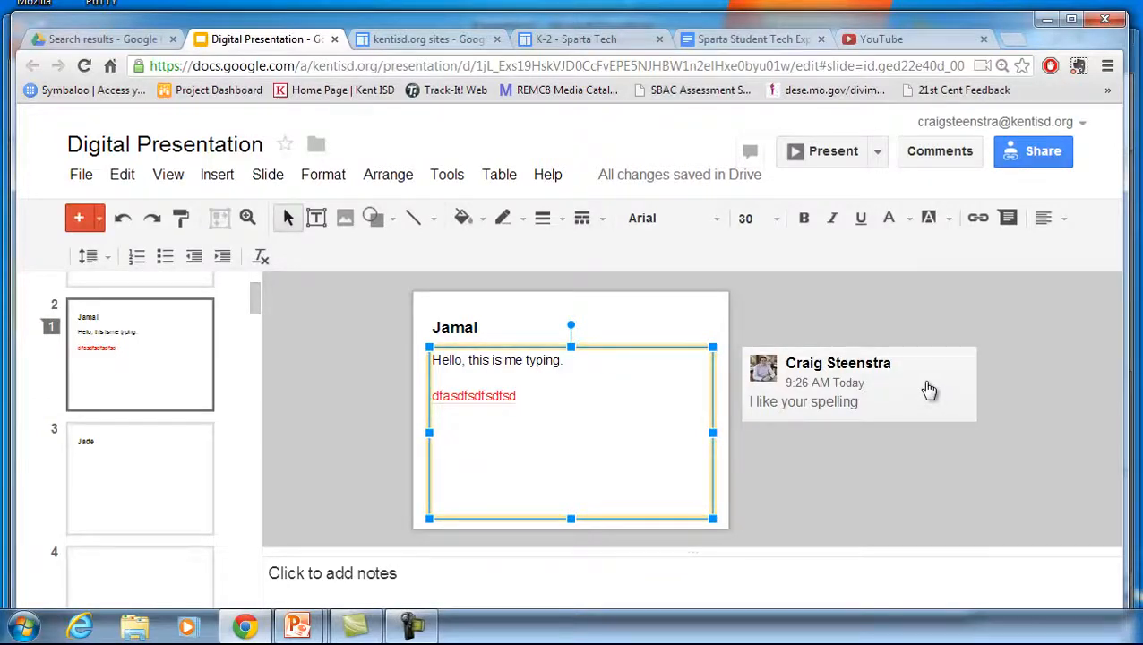
# Select the presentation's web address in the browser
pyautogui.click(396, 70)
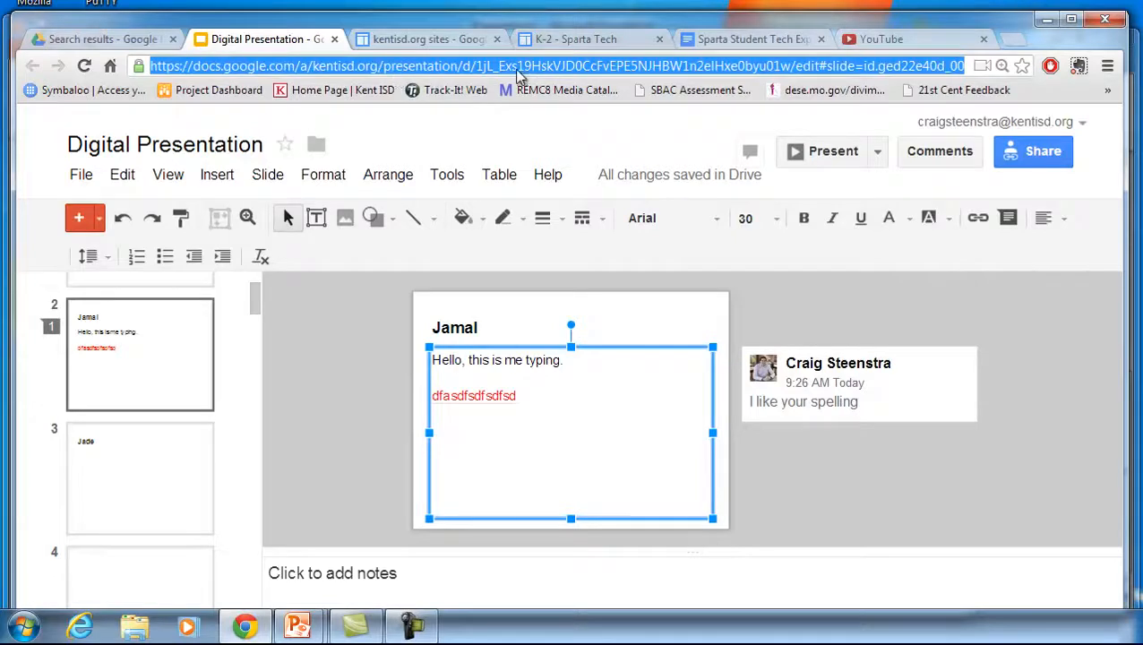